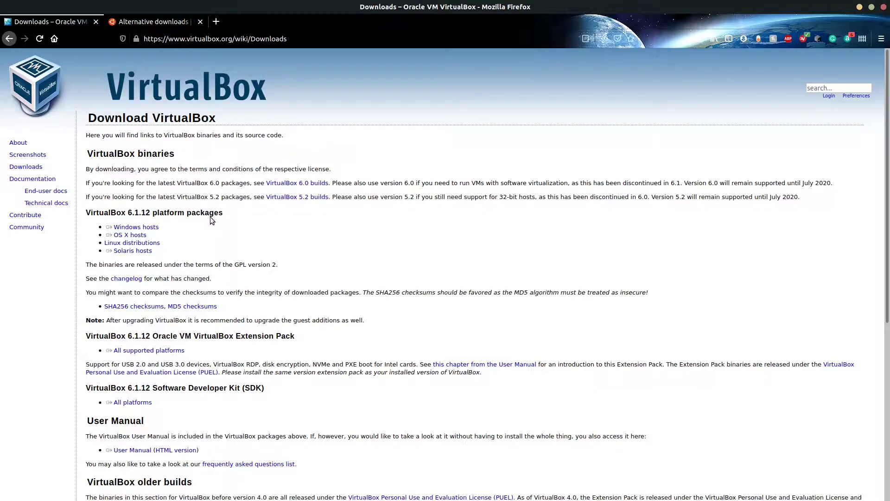
- Open the VirtualBox 6.1.12 download page for Linux distributions and review the installation commands for Debian-based systems
click(133, 228)
click(129, 243)
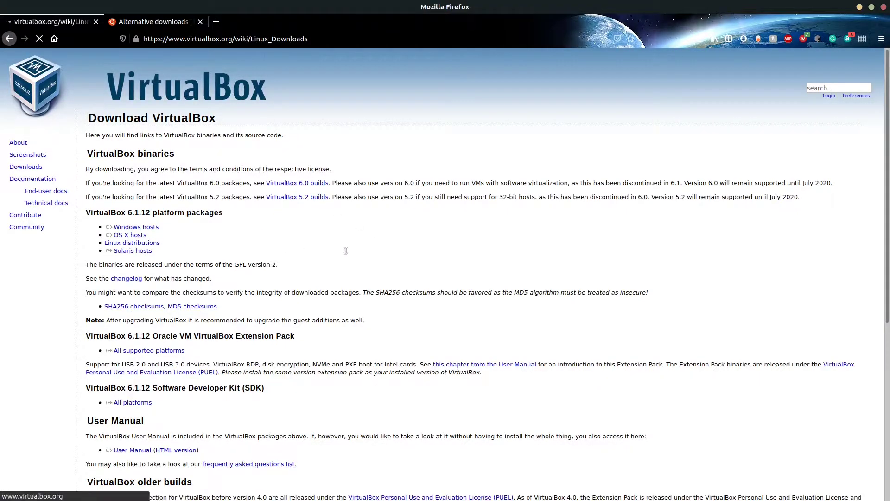
scroll(331, 195, down, 2)
scroll(330, 191, down, 10)
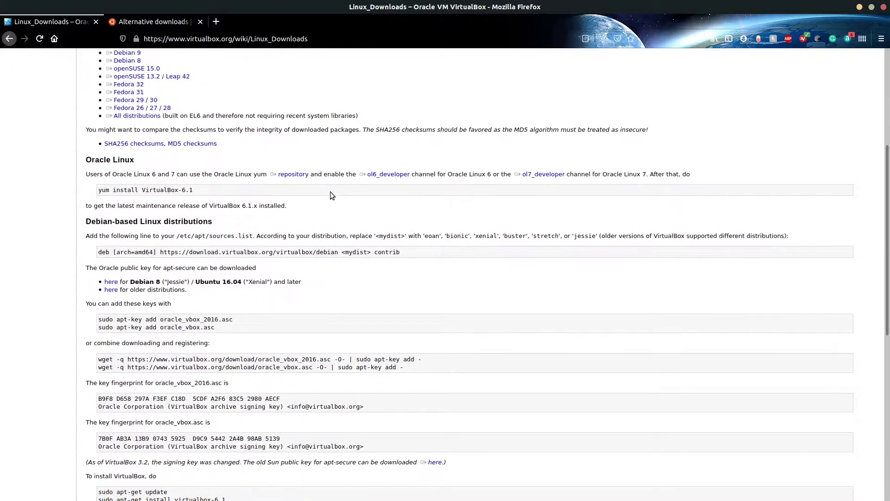
scroll(280, 230, down, 2)
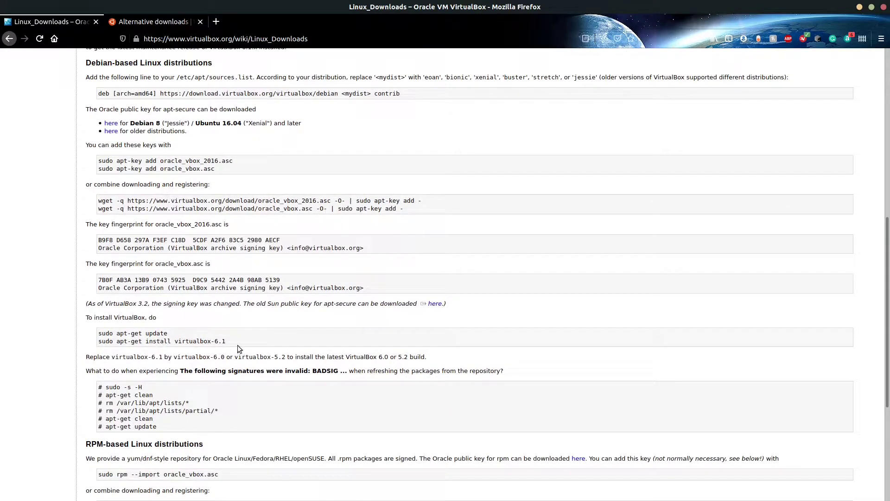
drag(270, 343, 242, 340)
scroll(242, 322, up, 2)
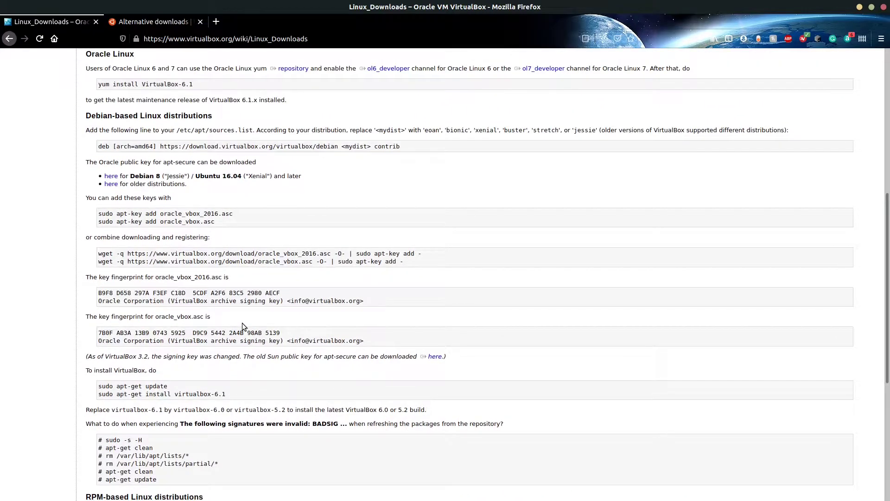
- Download the Ubuntu 18.04 / 18.10 / 19.04 VirtualBox package, opening it with Software Install
scroll(242, 323, up, 12)
triple_click(179, 280)
click(158, 233)
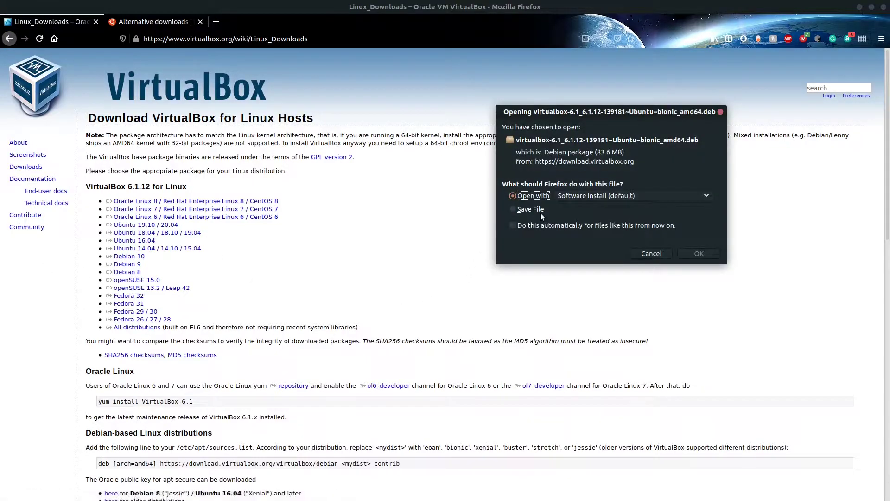
click(700, 252)
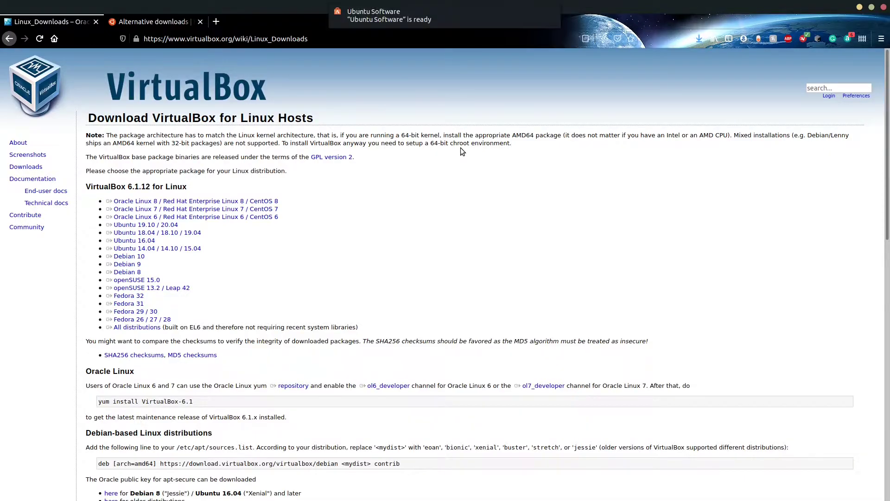
- Install the downloaded virtualbox-6.1 package from Ubuntu Software, authenticating with the account password
click(439, 19)
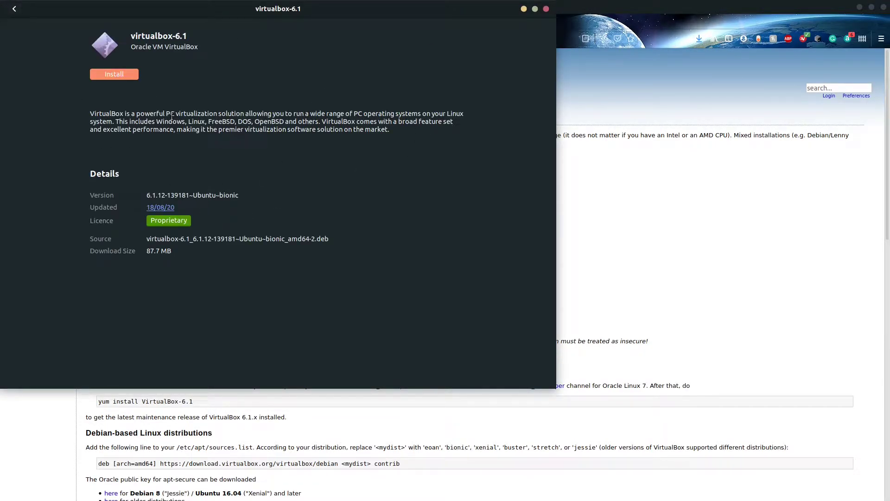
click(126, 72)
text(••••••••)
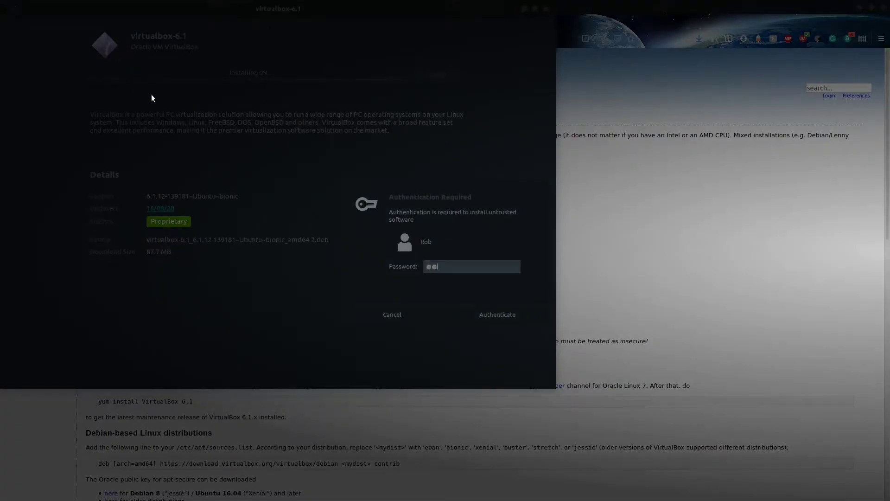
key(Return)
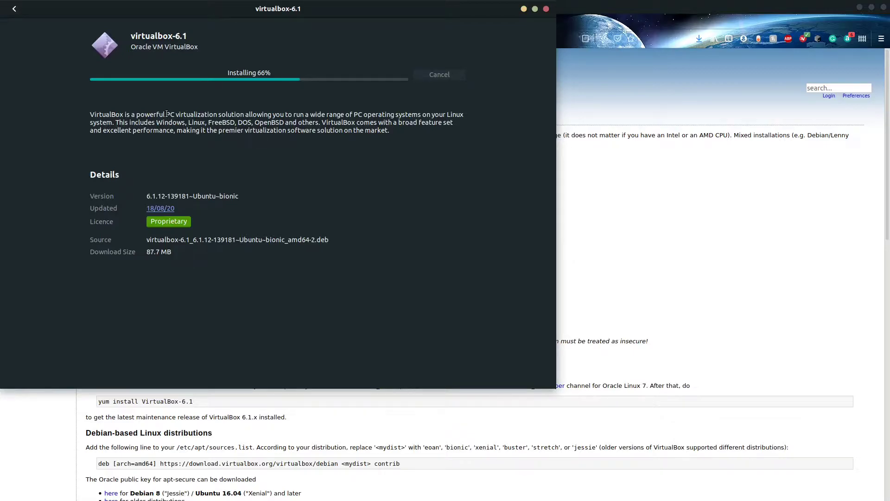
- Return to the Ubuntu website in the browser and open the Ubuntu Desktop download page
click(580, 189)
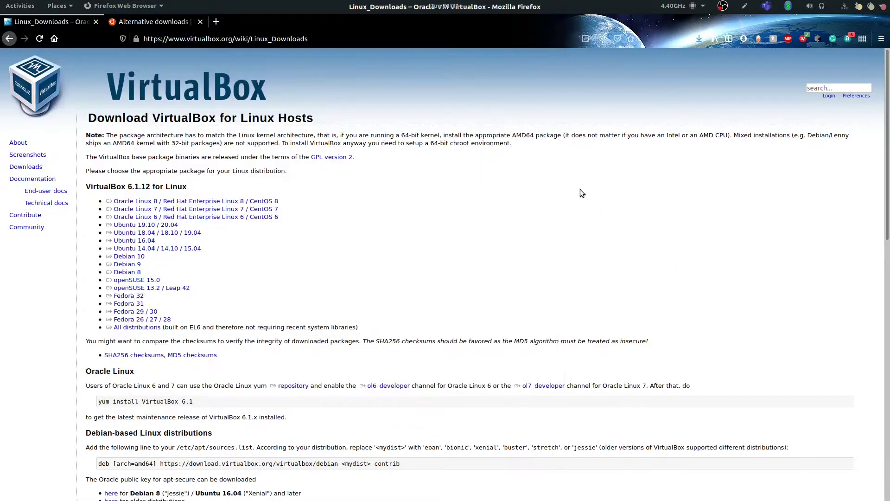
click(179, 23)
scroll(207, 147, up, 10)
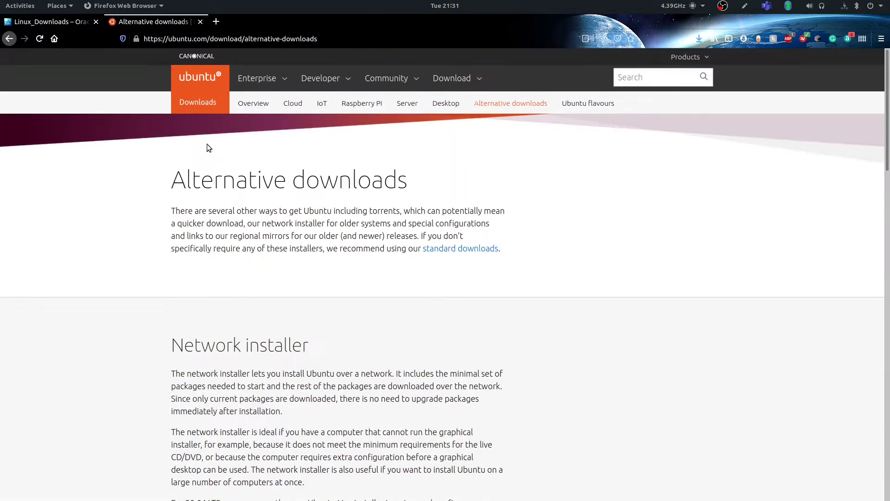
click(207, 80)
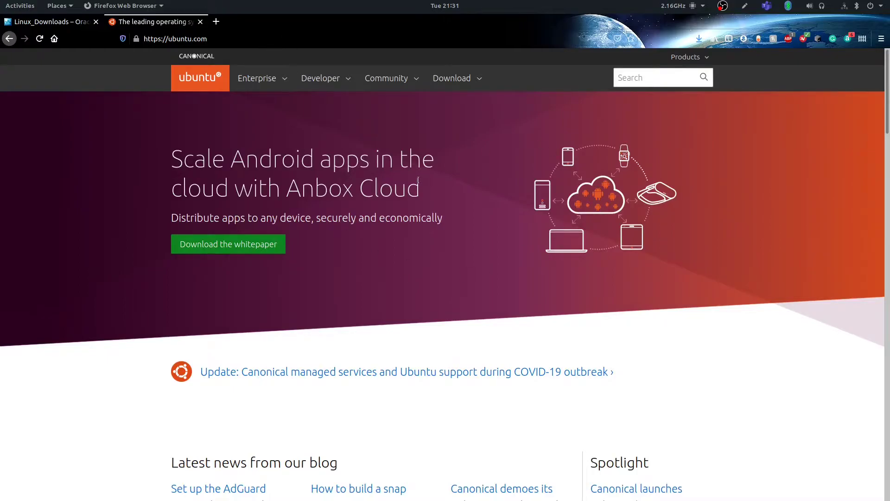
click(455, 79)
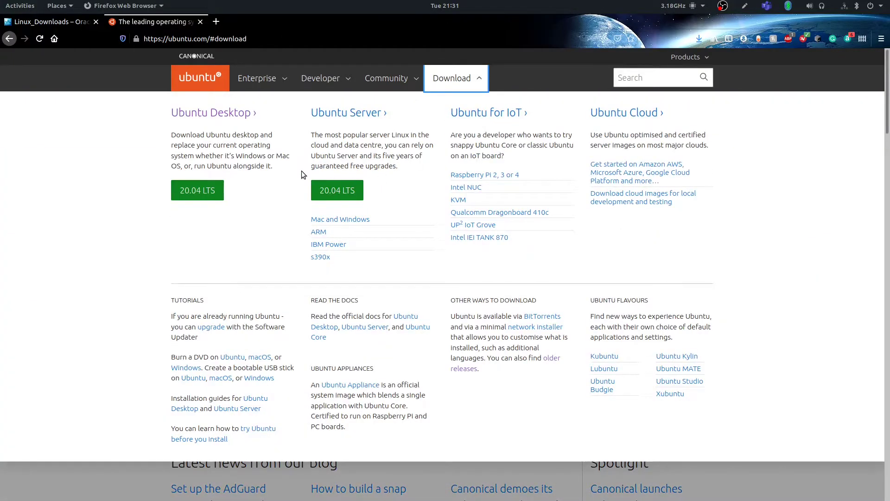
click(235, 105)
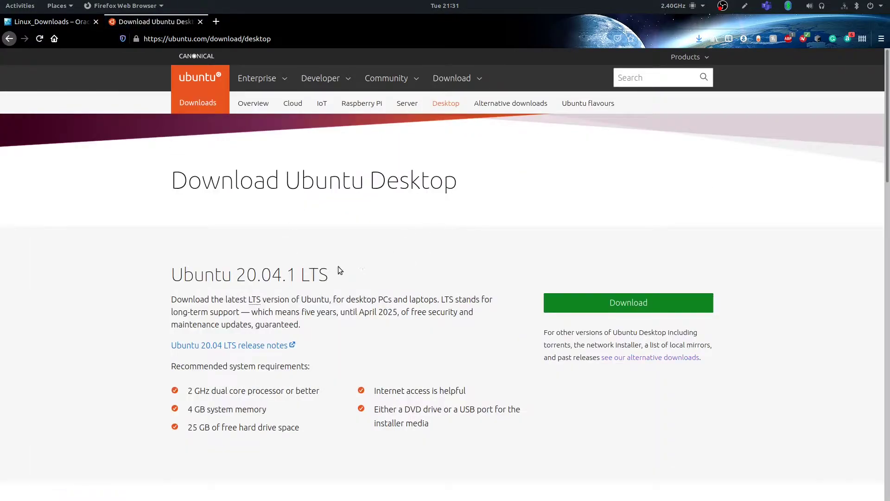
- From the Ubuntu 20.04.1 LTS download section, open the alternative downloads page for other Ubuntu versions
drag(350, 270, 149, 279)
click(348, 274)
scroll(350, 277, down, 3)
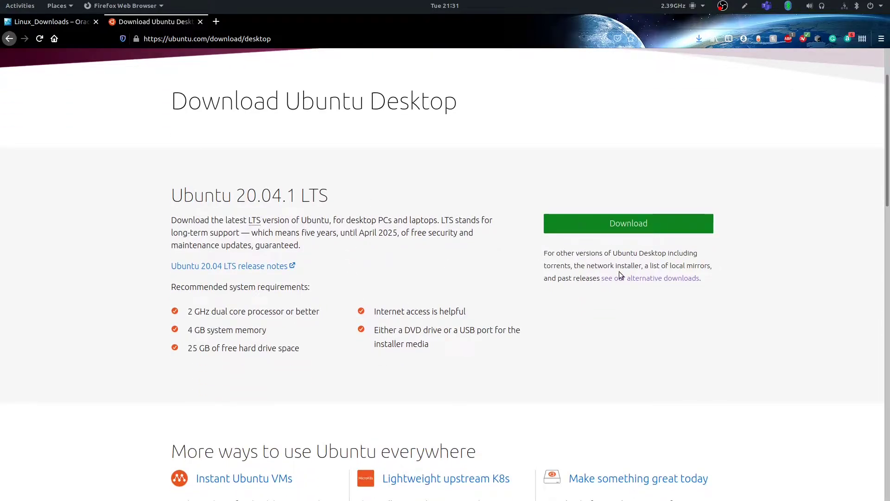
click(675, 278)
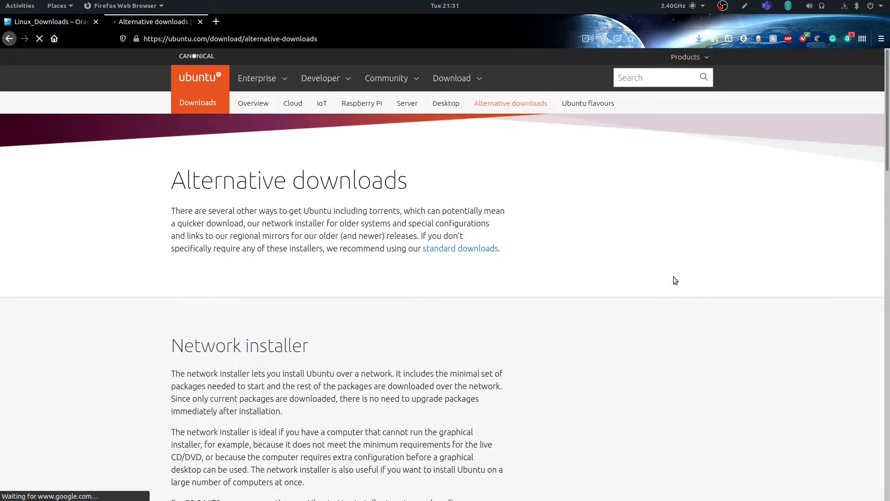
key(alt+Left)
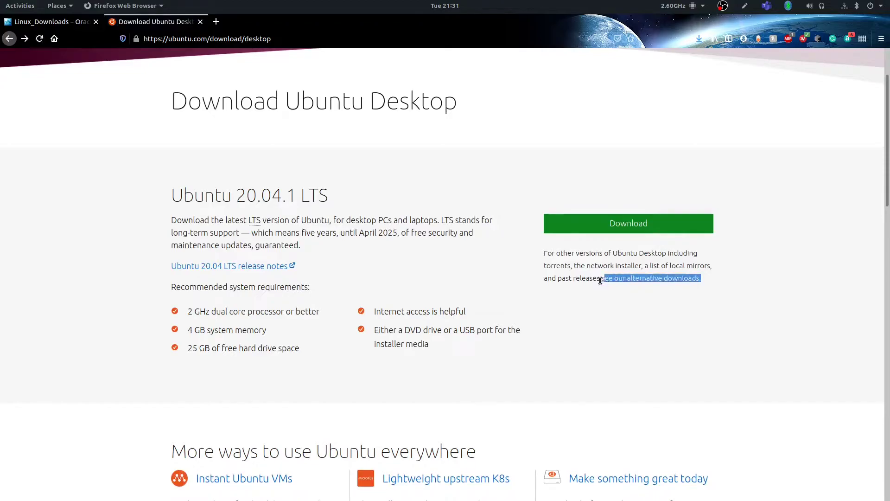
click(670, 280)
scroll(670, 282, down, 15)
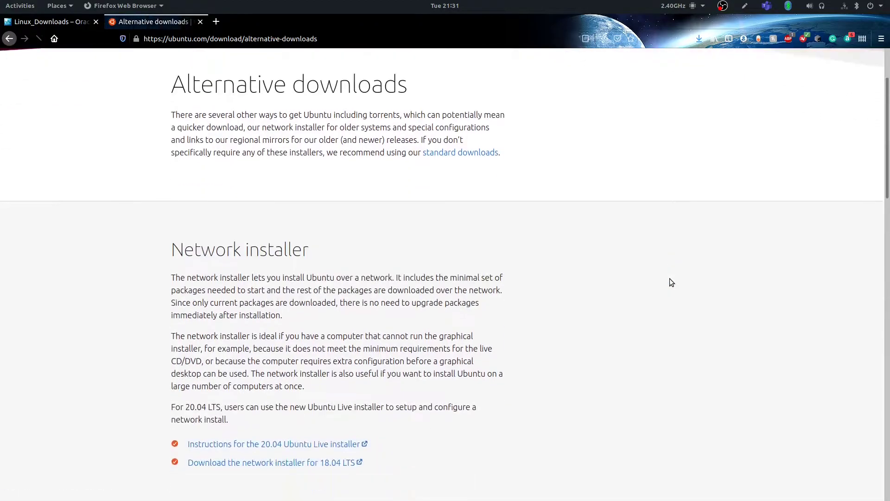
- Open the Ubuntu 18.04 LTS (Bionic Beaver) past release and locate its 64-bit PC (AMD64) desktop image
scroll(654, 301, down, 2)
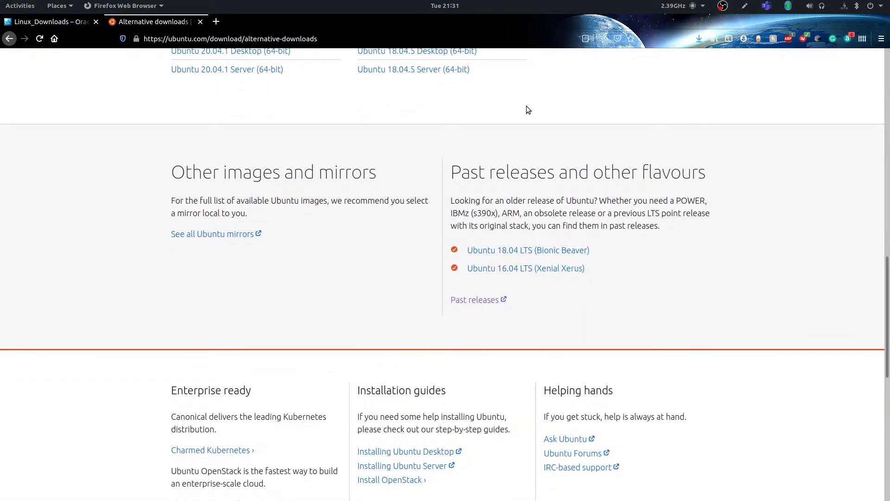
drag(452, 172, 730, 163)
click(731, 162)
drag(465, 250, 596, 248)
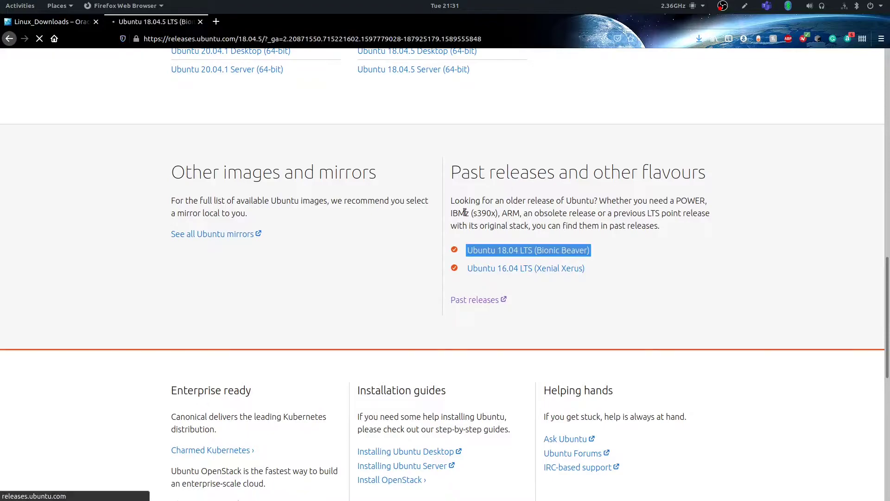
scroll(653, 246, down, 1)
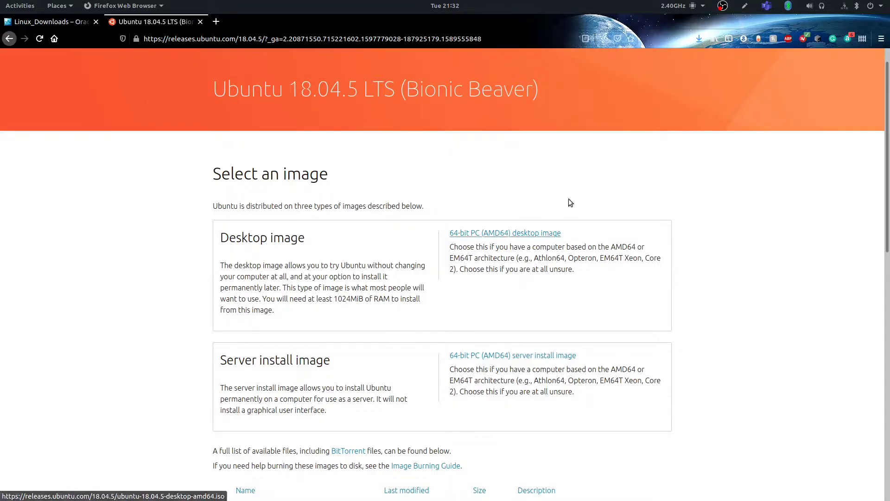
scroll(650, 223, down, 1)
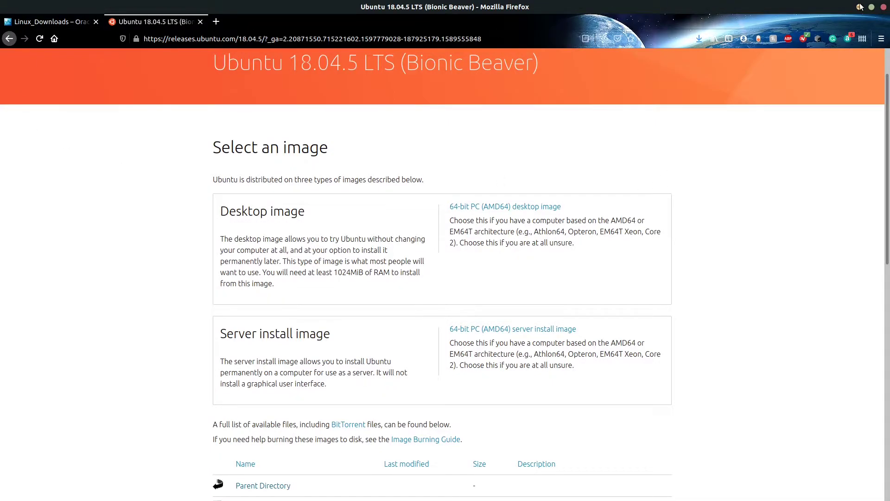
- Clear the browser and software installer windows from the desktop and launch Oracle VM VirtualBox
click(860, 6)
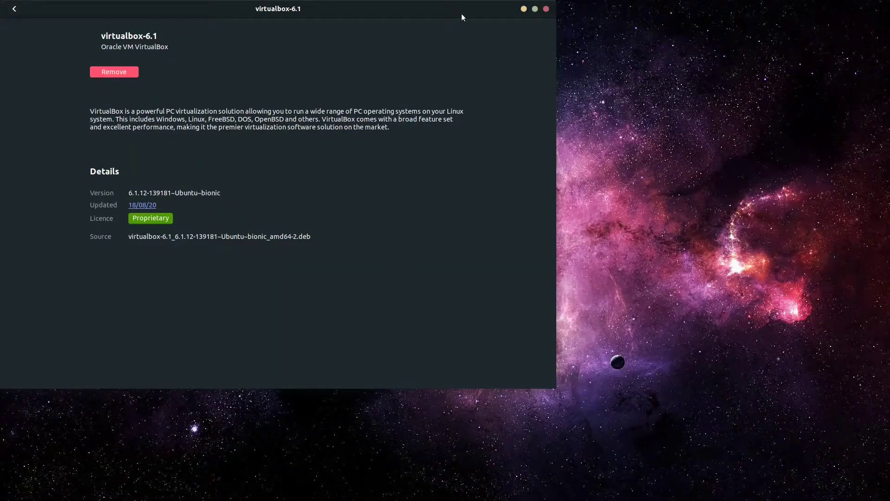
click(545, 9)
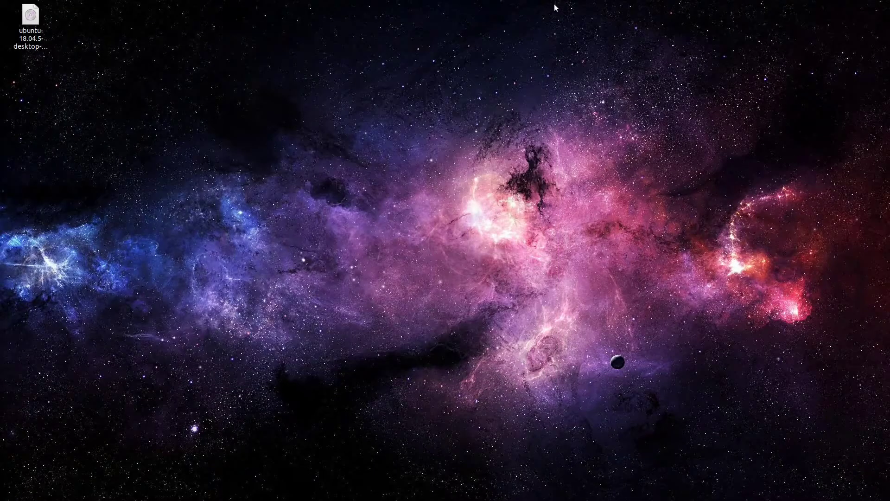
key(super)
text(vir)
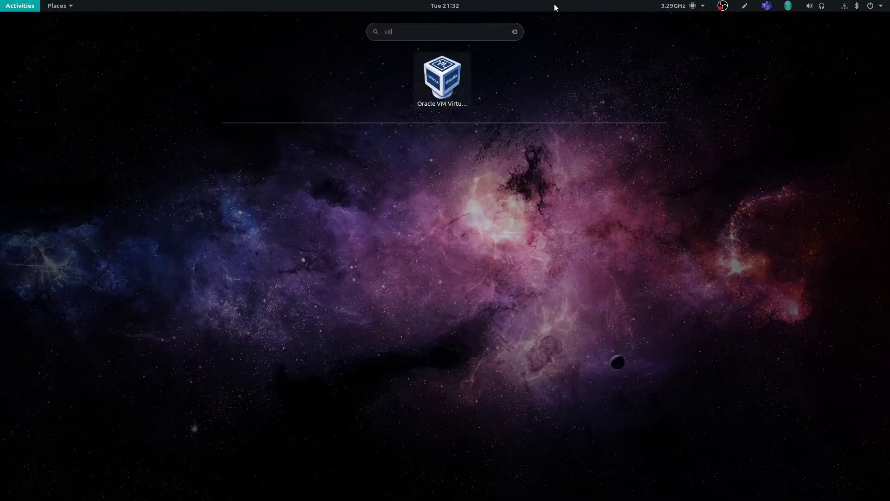
key(Return)
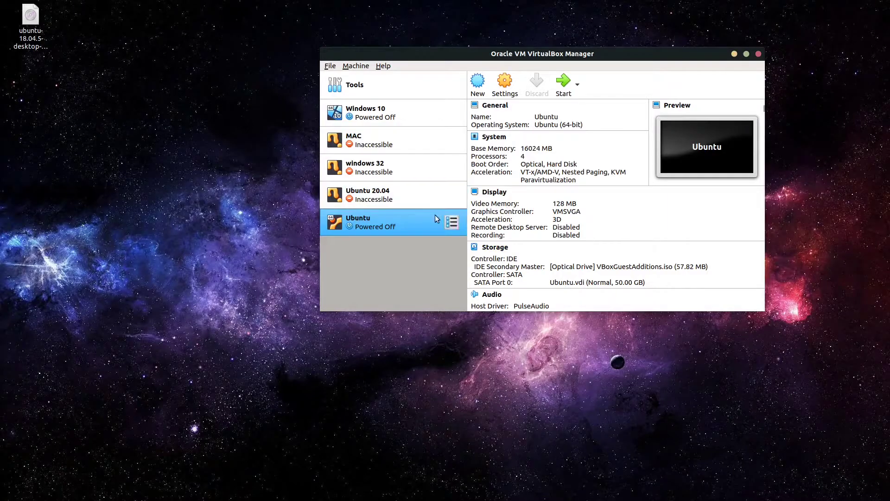
- Remove the existing Ubuntu virtual machine from the machine list without deleting its files
right_click(377, 227)
click(448, 279)
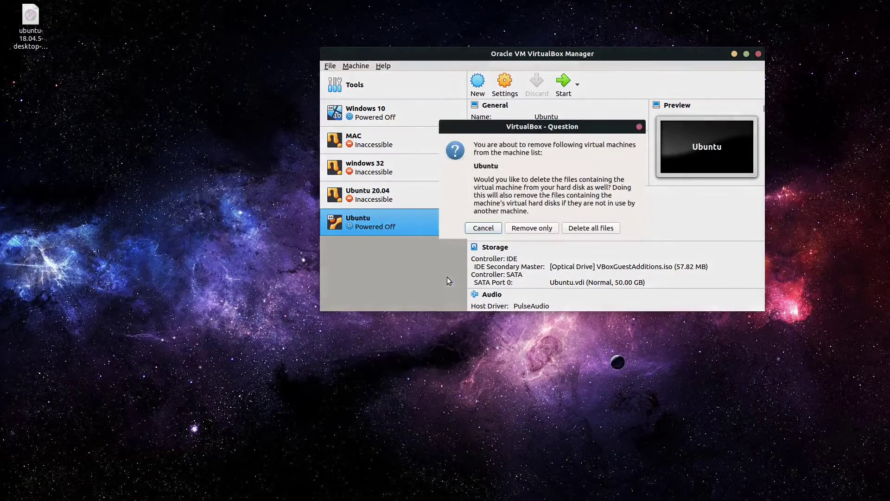
click(542, 228)
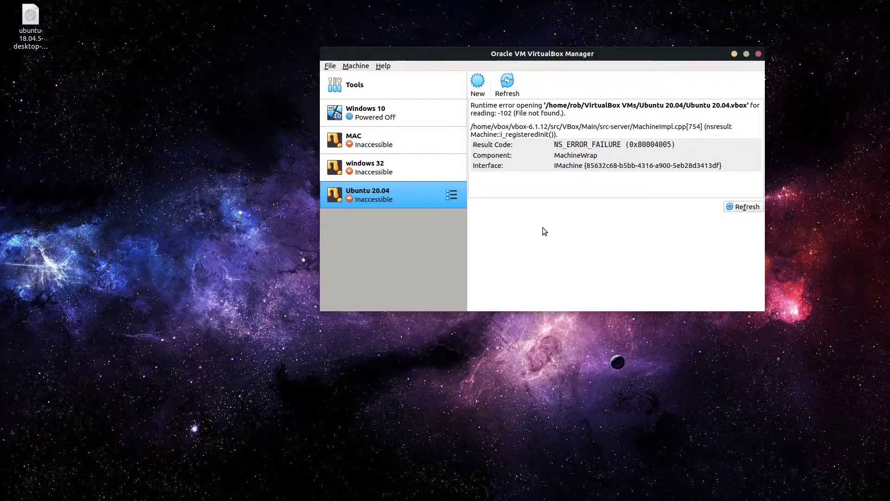
- Start creating a new virtual machine named Ubuntu with the version set to Ubuntu (64-bit)
click(371, 111)
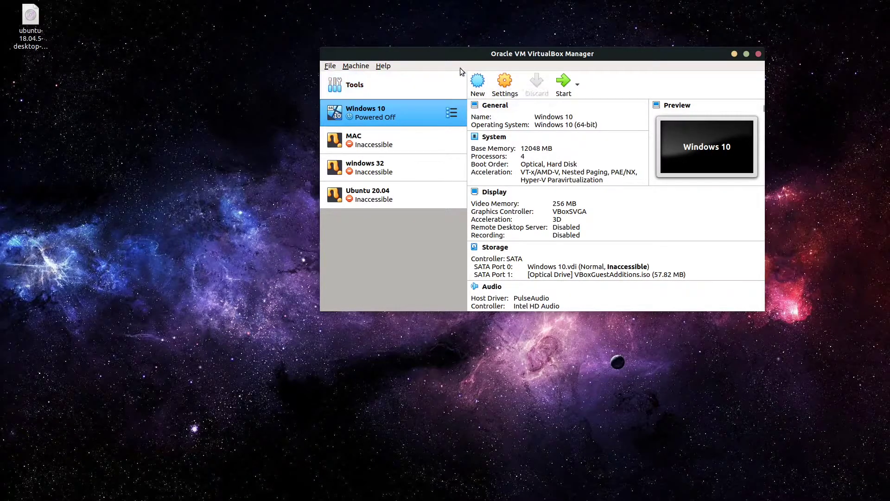
click(479, 83)
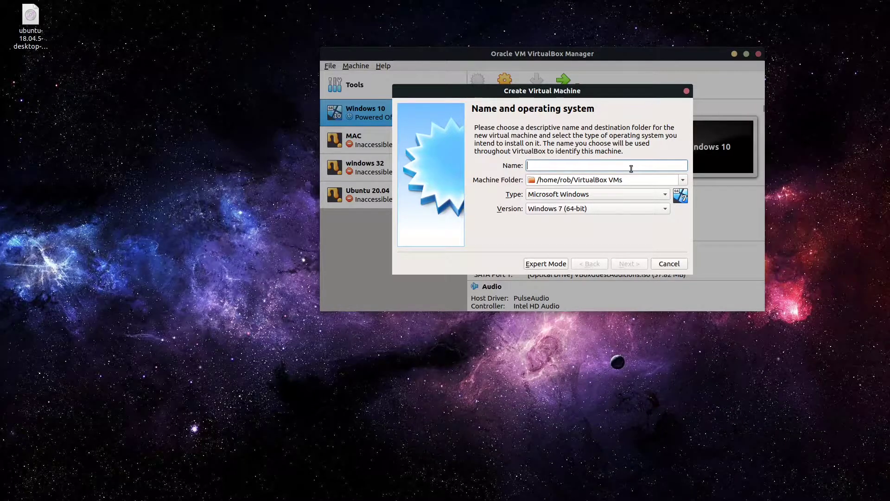
text(Ubuntu)
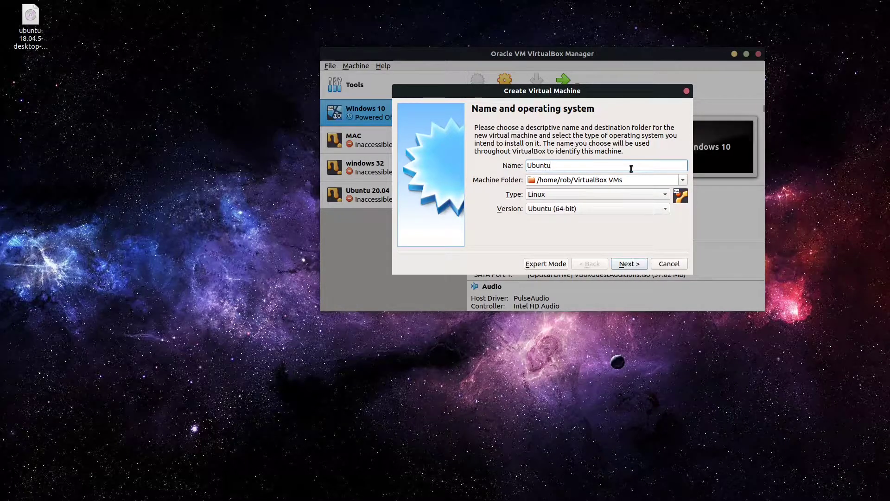
click(599, 207)
key(Up)
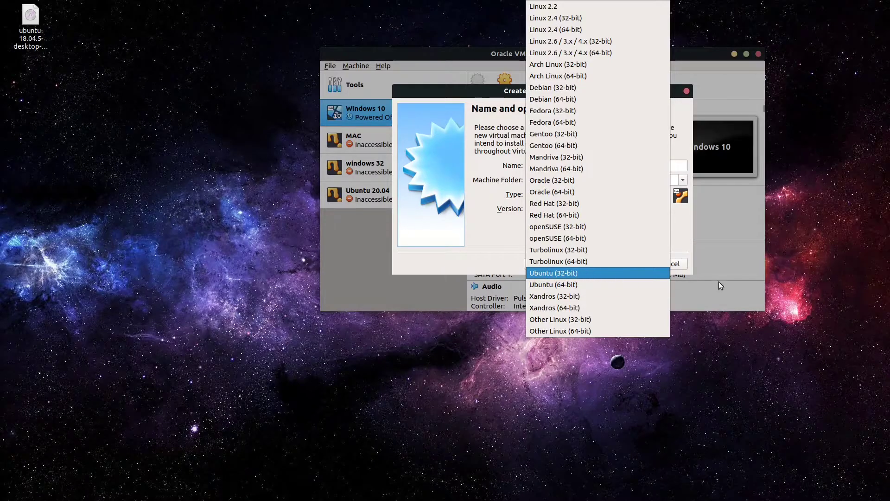
click(579, 284)
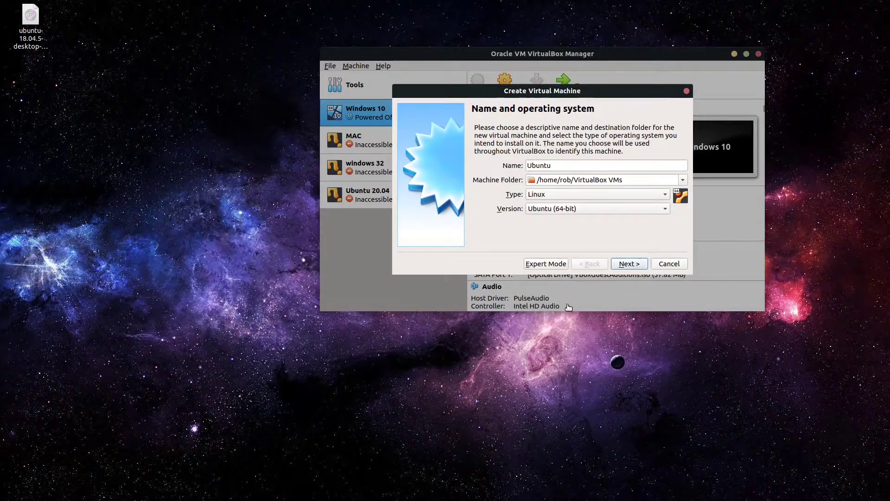
click(628, 181)
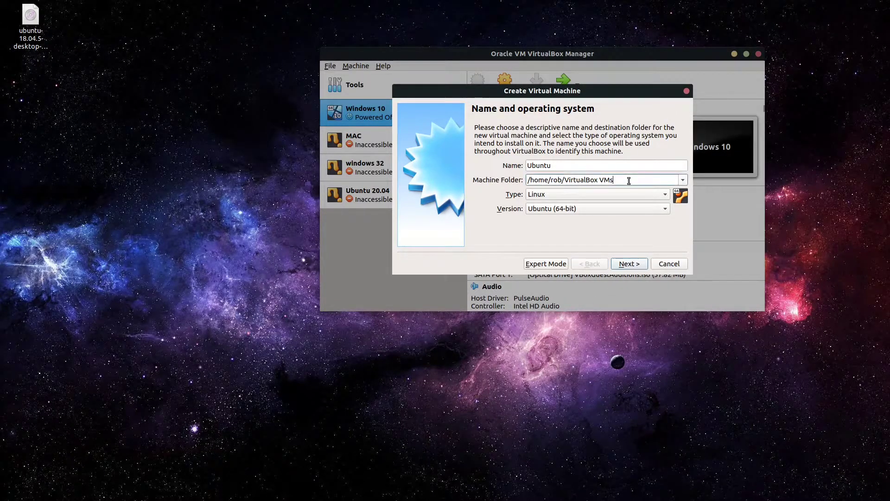
click(682, 180)
click(568, 196)
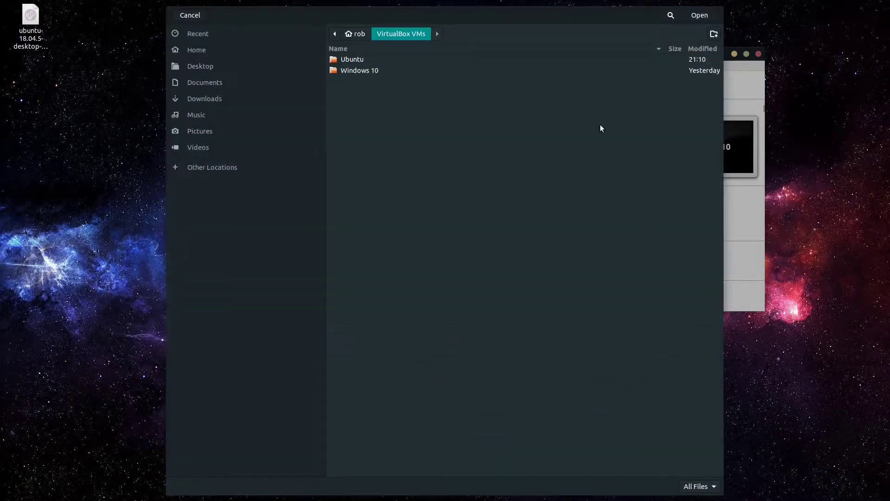
click(174, 20)
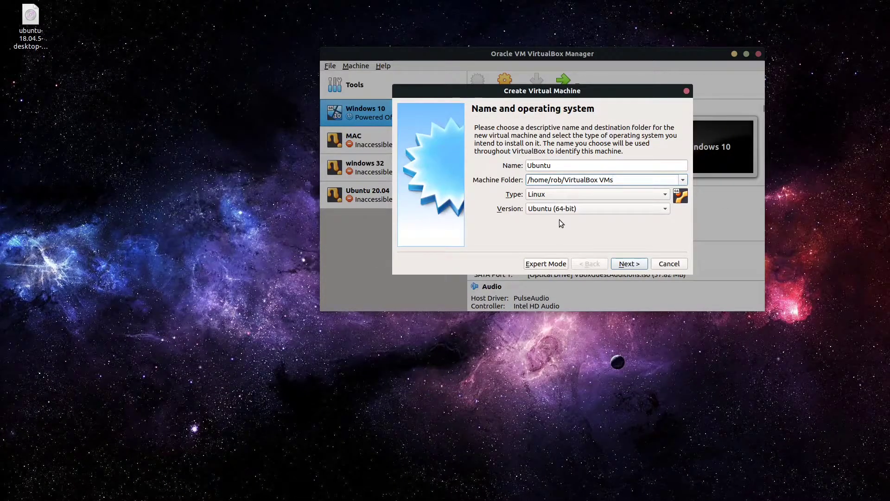
- Try to accept the new machine's name and folder, and check the existing Ubuntu folder inside VirtualBox VMs
click(642, 266)
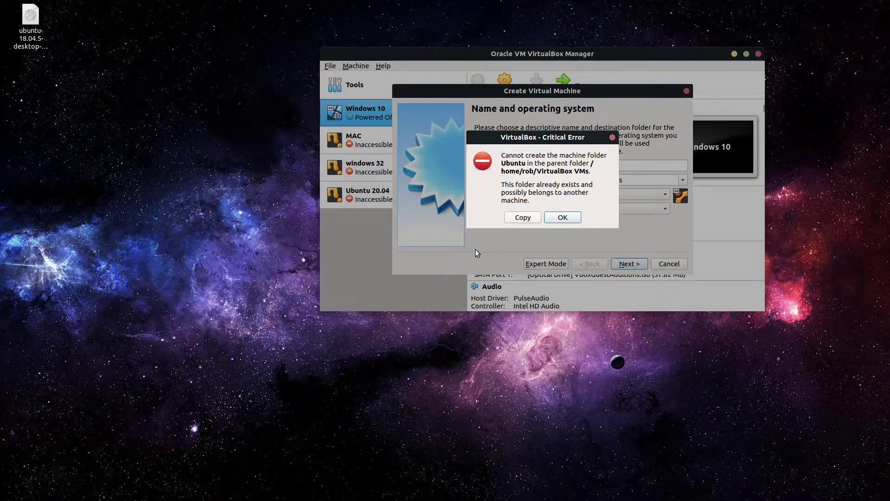
click(682, 180)
click(593, 202)
click(377, 61)
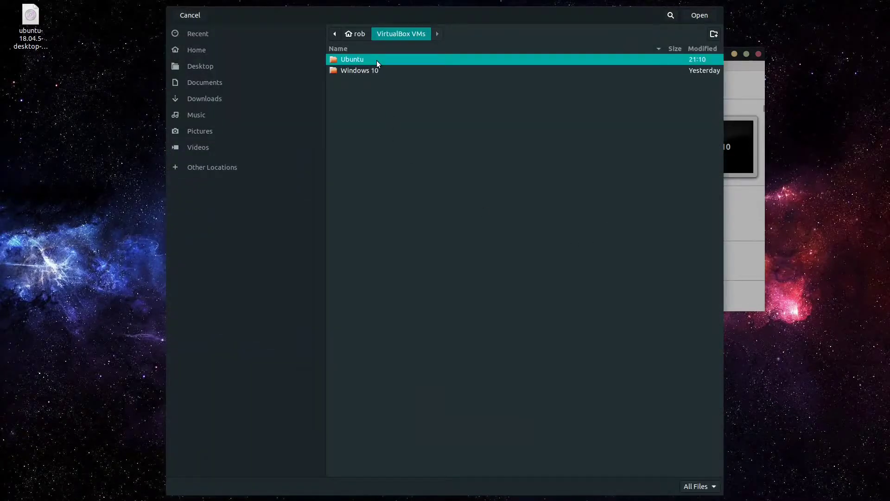
click(190, 15)
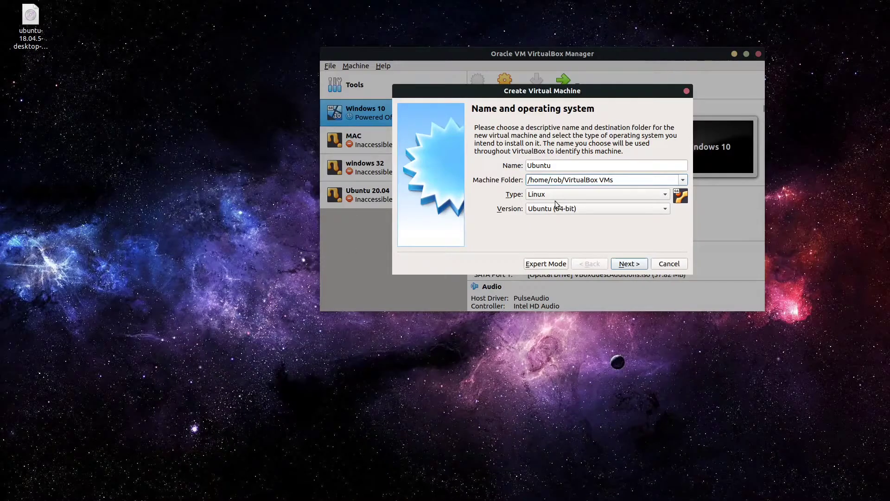
- Bring up the file manager, and accept the new machine's name Ubuntu, its VirtualBox VMs folder and operating system
click(9, 131)
drag(523, 39, 889, 60)
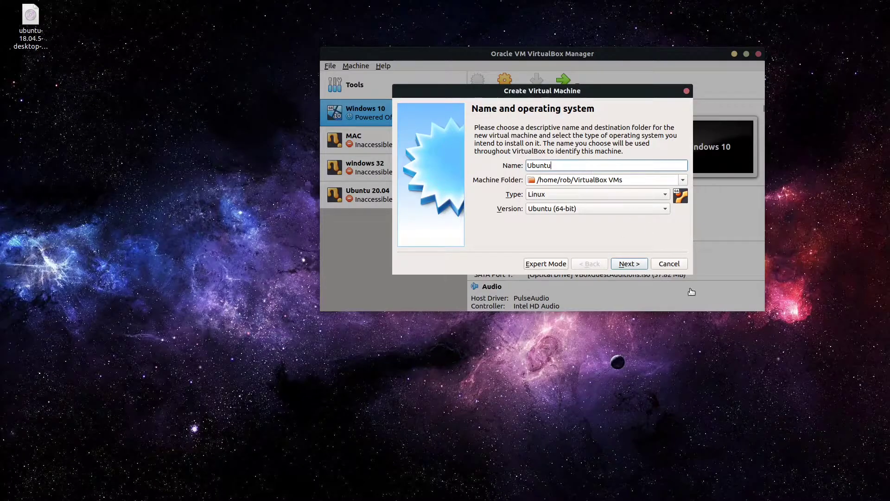
click(628, 263)
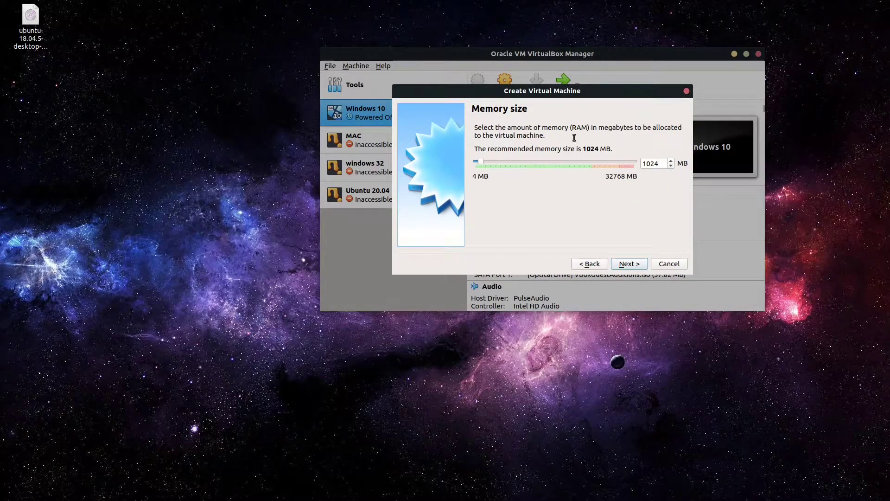
- Switch to Firefox, return to the Ubuntu Desktop download page and check the recommended system memory, then put the browser away
mouse_move(0, 0)
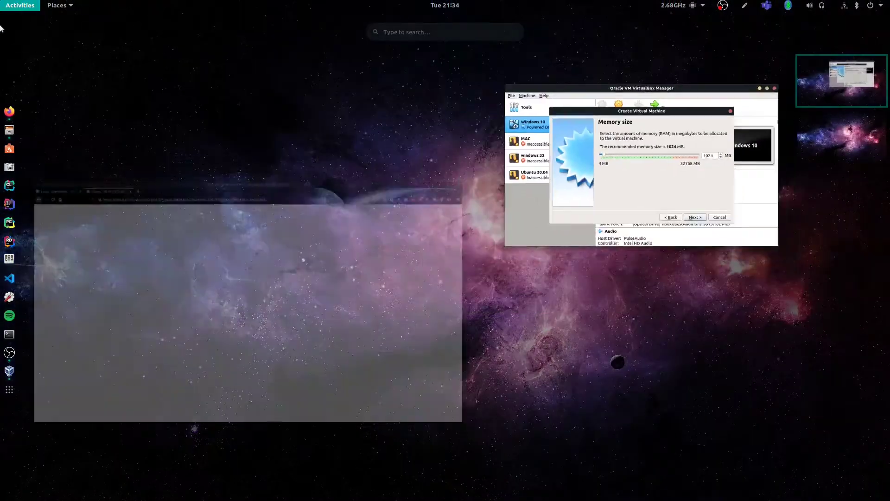
click(2, 114)
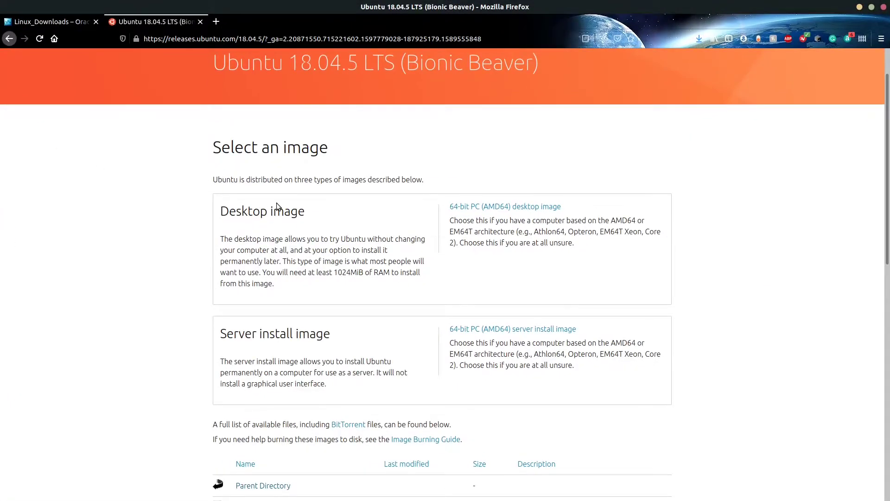
scroll(207, 183, up, 2)
key(alt+Left)
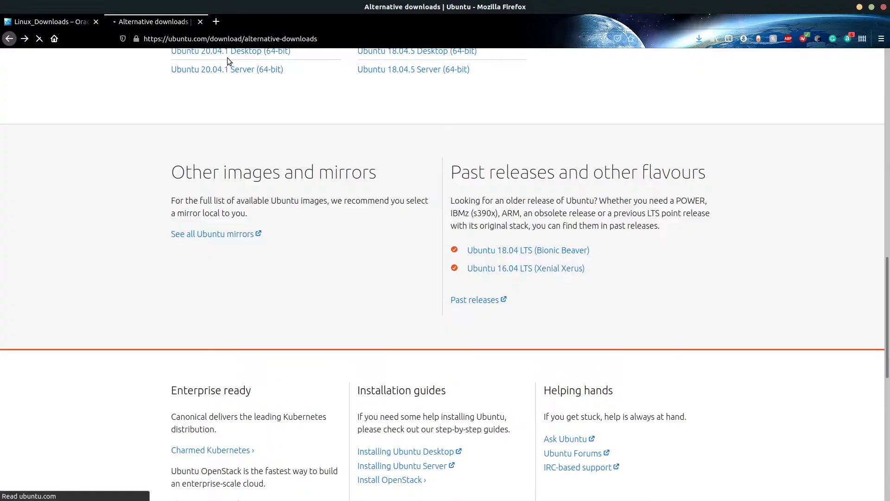
key(alt+Left)
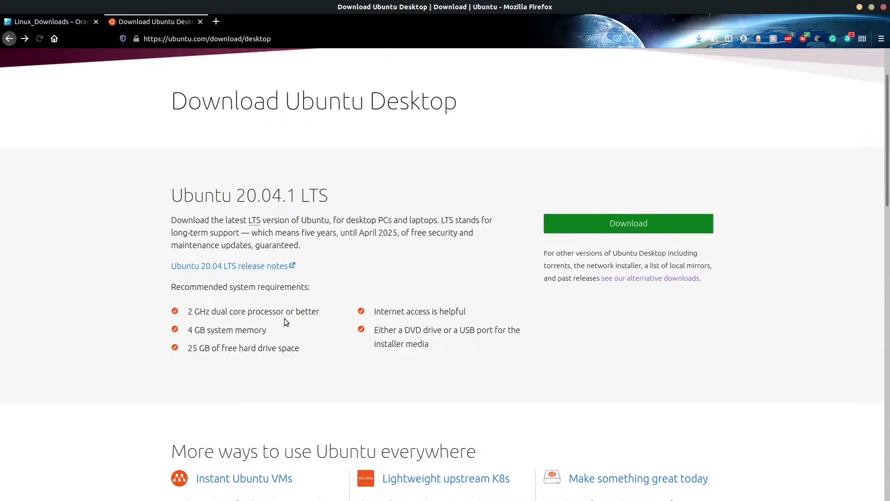
drag(187, 336, 308, 326)
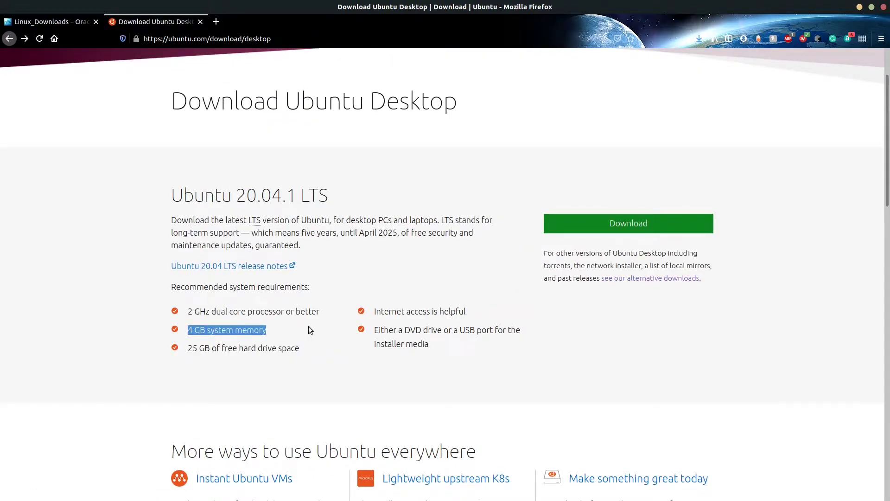
click(308, 326)
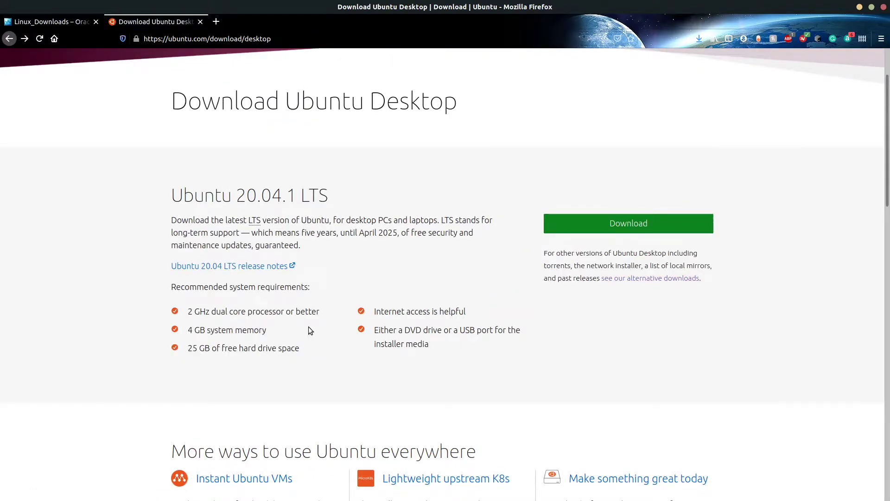
click(859, 8)
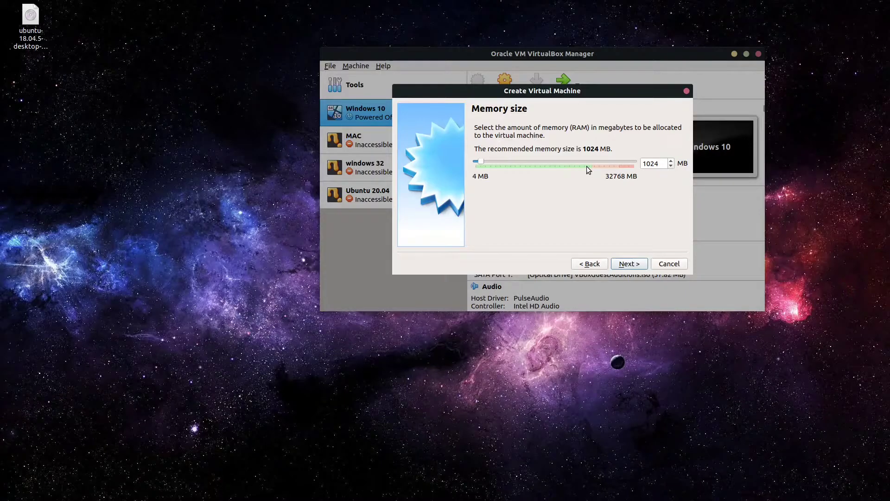
- Set the virtual machine's memory size to 16024 MB and continue to the hard disk options
click(650, 164)
text(6)
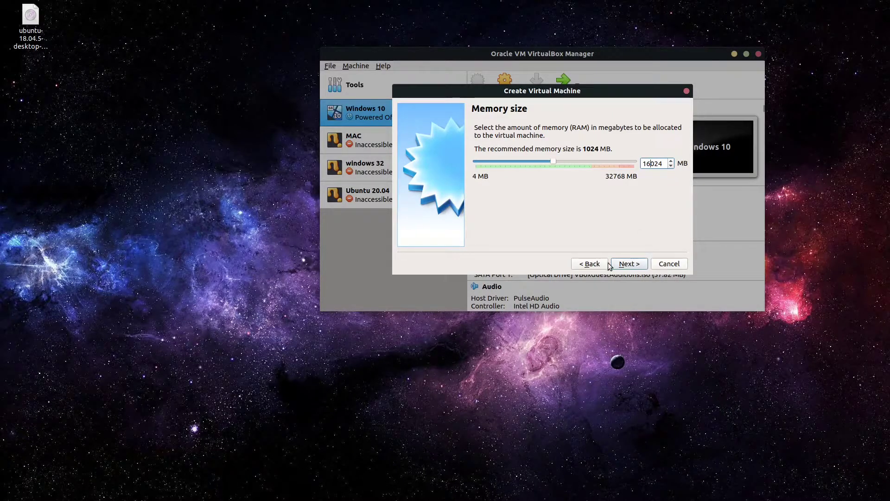
click(636, 264)
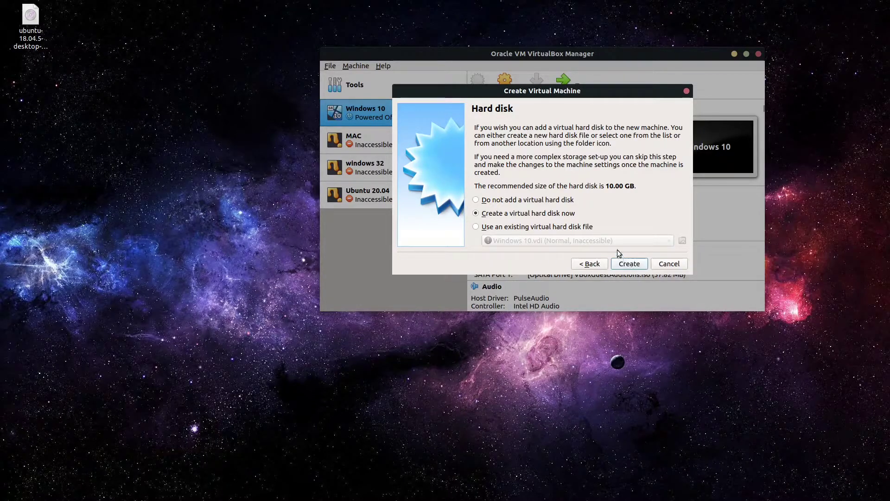
mouse_move(611, 244)
click(534, 229)
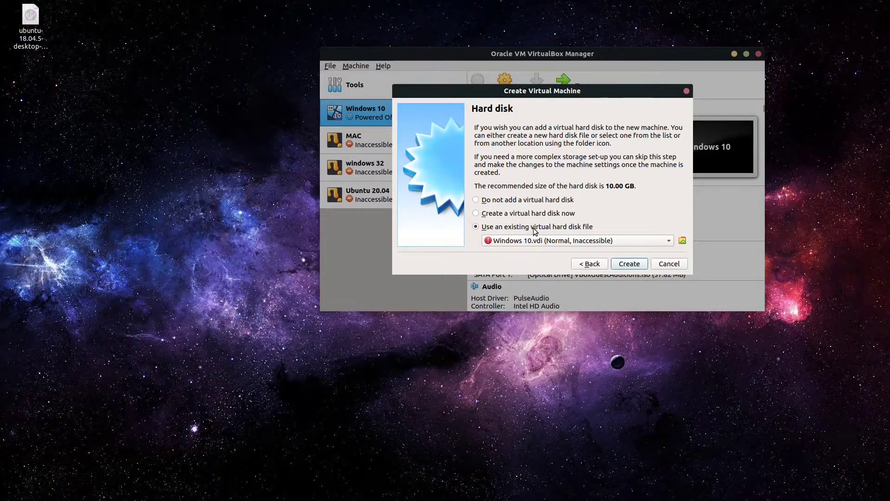
click(607, 241)
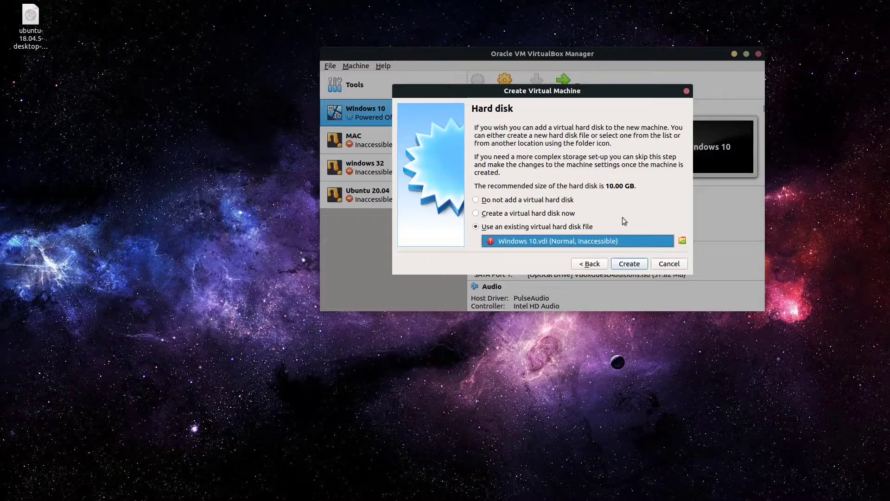
click(683, 240)
click(682, 240)
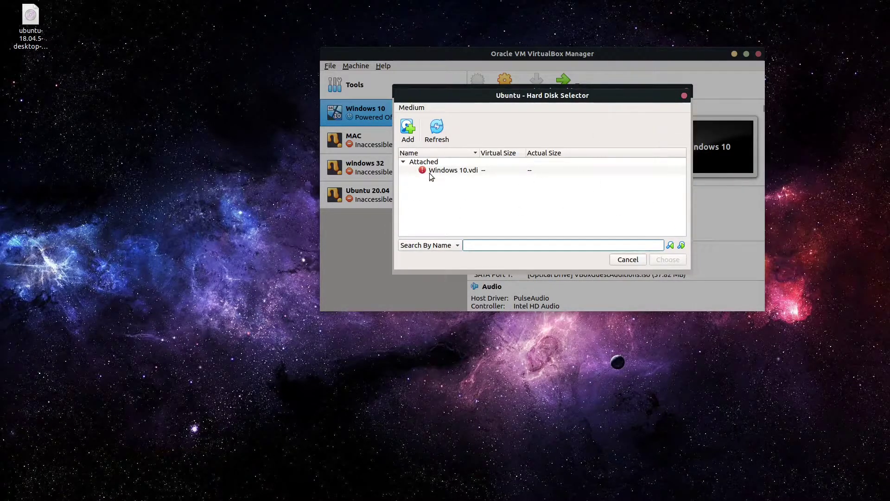
click(684, 95)
click(536, 214)
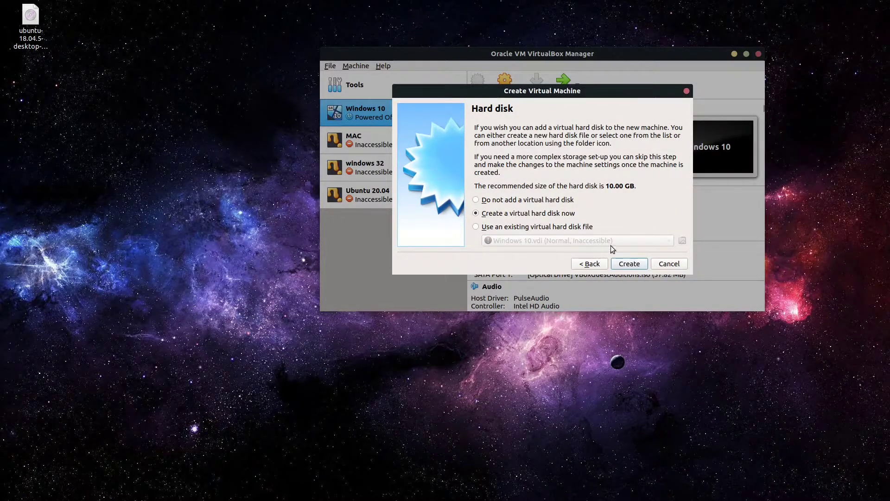
- Start creating a new virtual hard disk of type VDI (VirtualBox Disk Image) with dynamically allocated storage
click(629, 263)
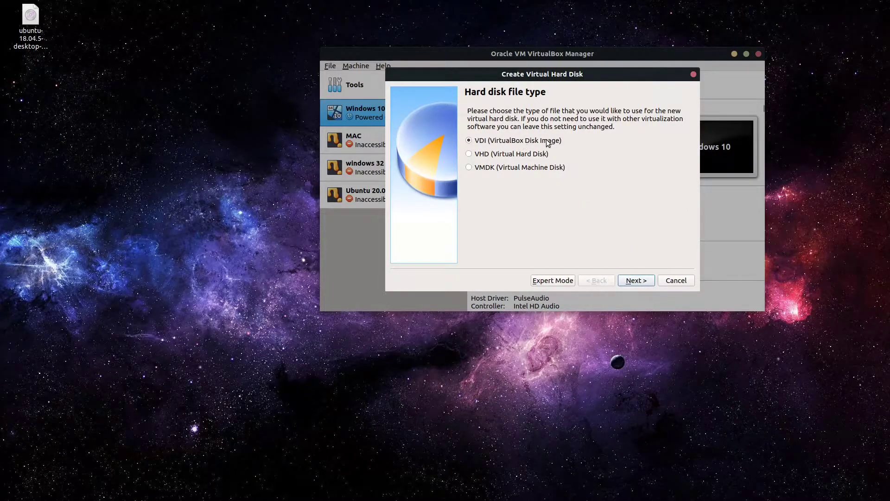
click(634, 281)
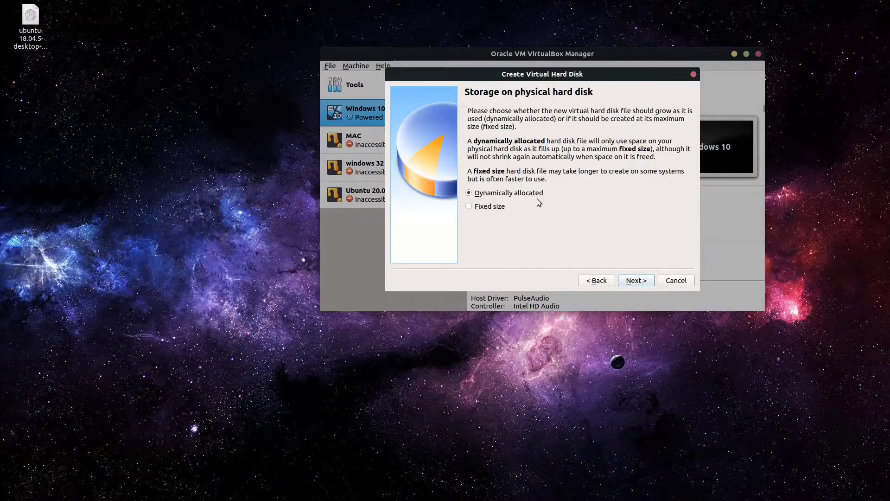
click(477, 208)
drag(503, 179, 557, 171)
click(558, 171)
click(513, 194)
click(635, 281)
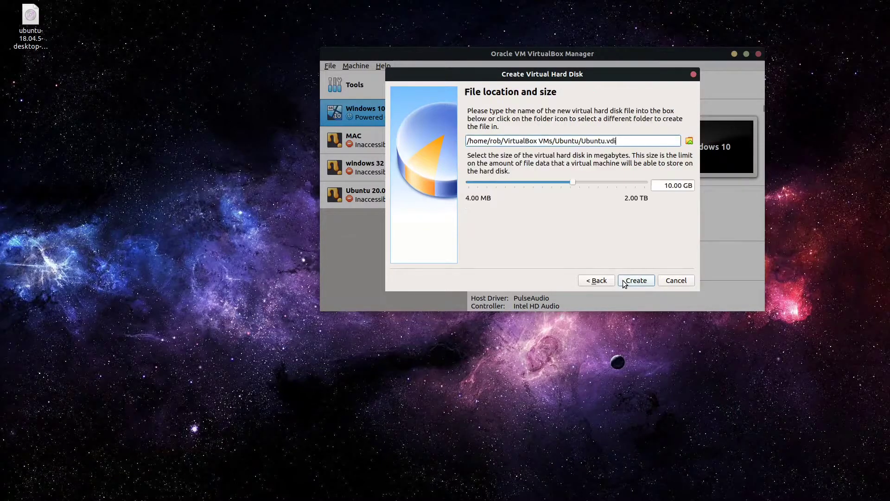
- Set the virtual hard disk's size to 50 GB and create the disk for the Ubuntu machine
click(673, 186)
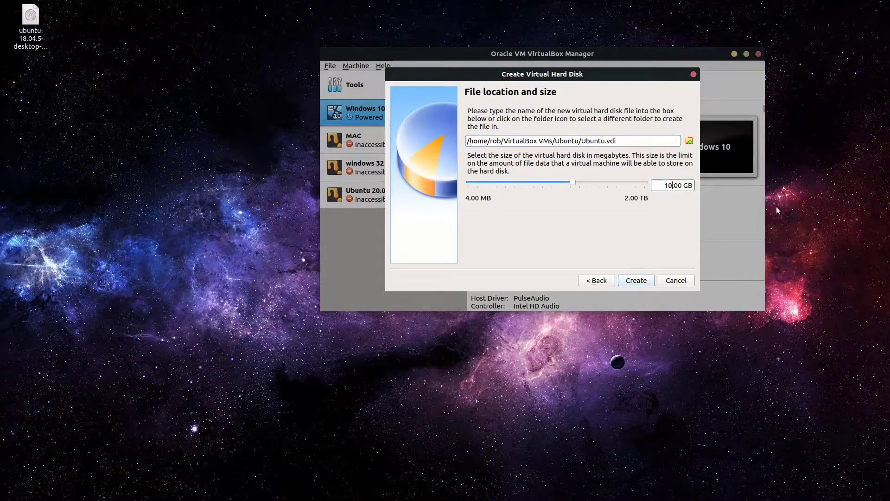
key(BackSpace)
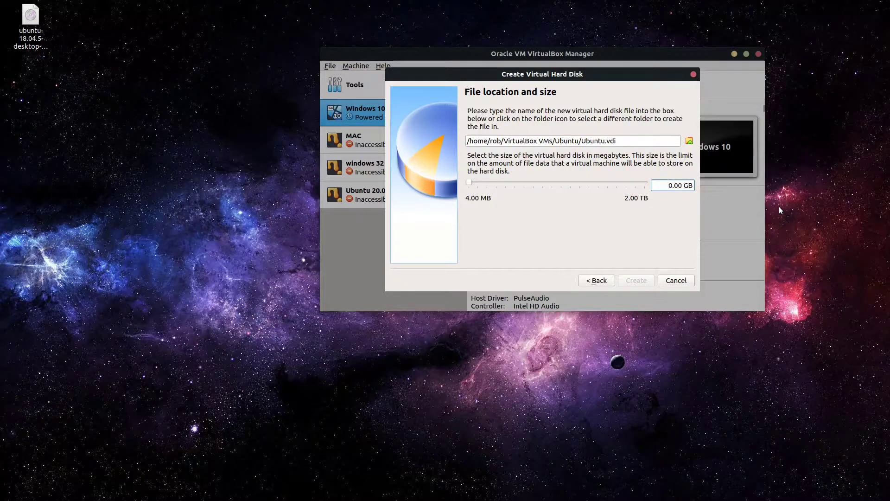
text(55)
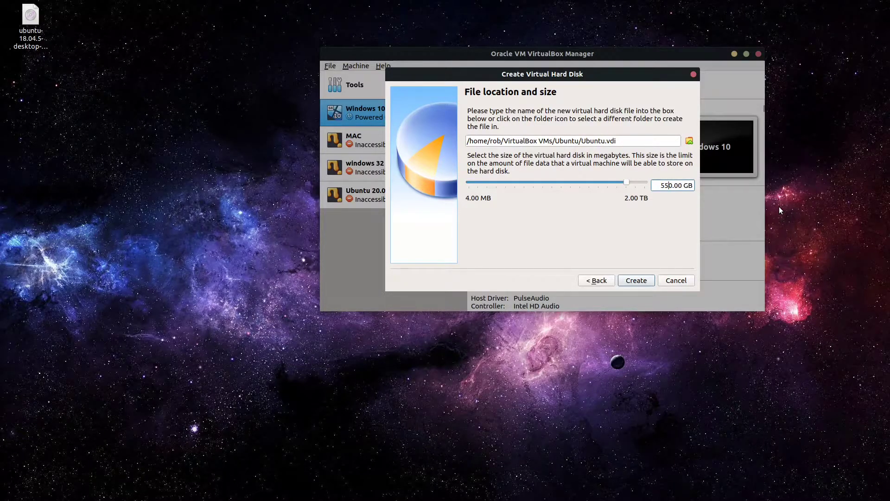
key(BackSpace)
click(641, 282)
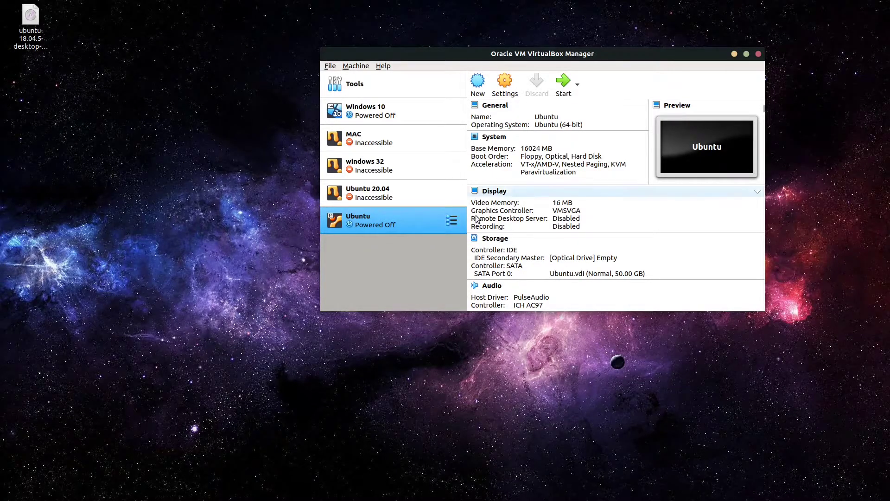
- Set both Shared Clipboard and Drag'n'Drop to Bidirectional in the Ubuntu machine's advanced general settings
click(509, 82)
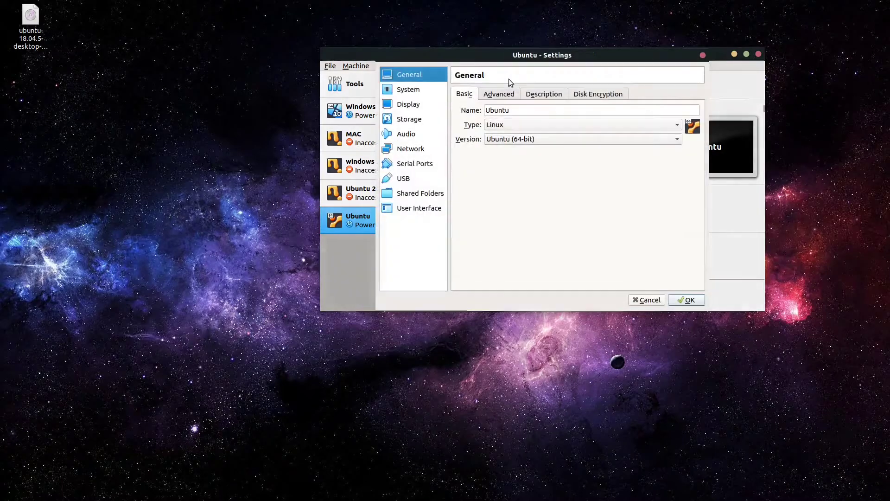
click(495, 95)
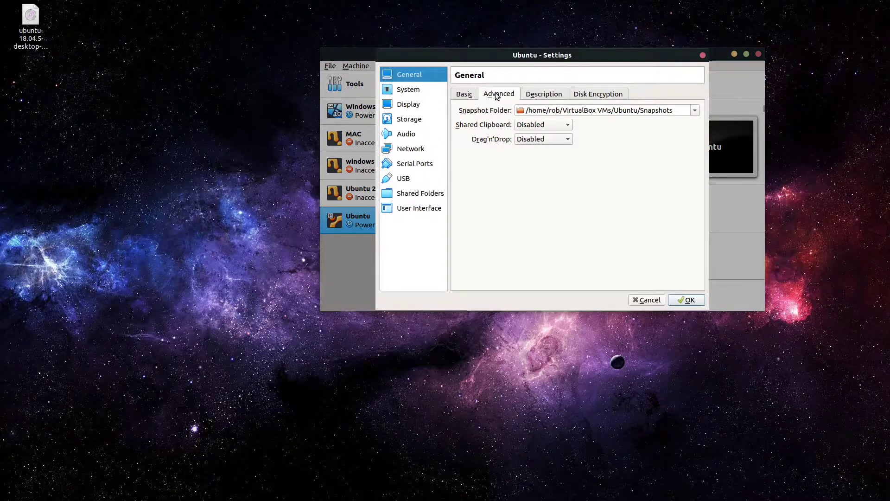
click(543, 125)
click(554, 163)
click(564, 139)
click(559, 173)
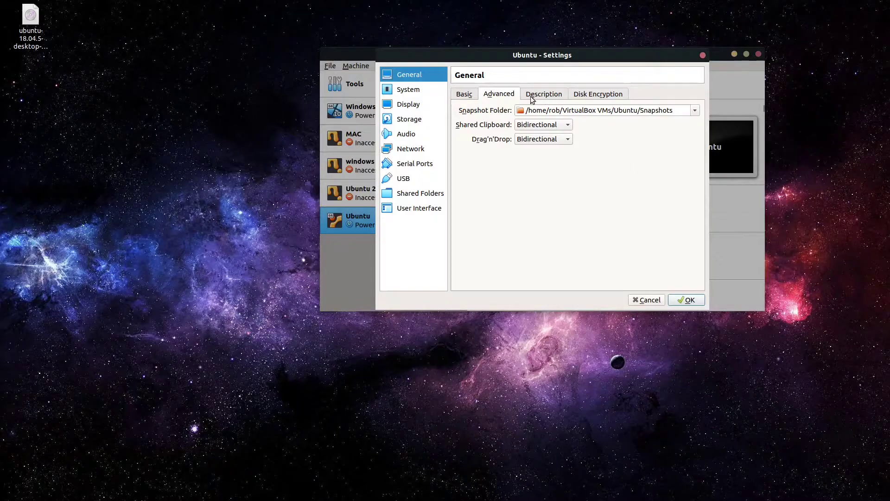
- Exclude Floppy from the boot order in the Ubuntu machine's system settings
click(464, 93)
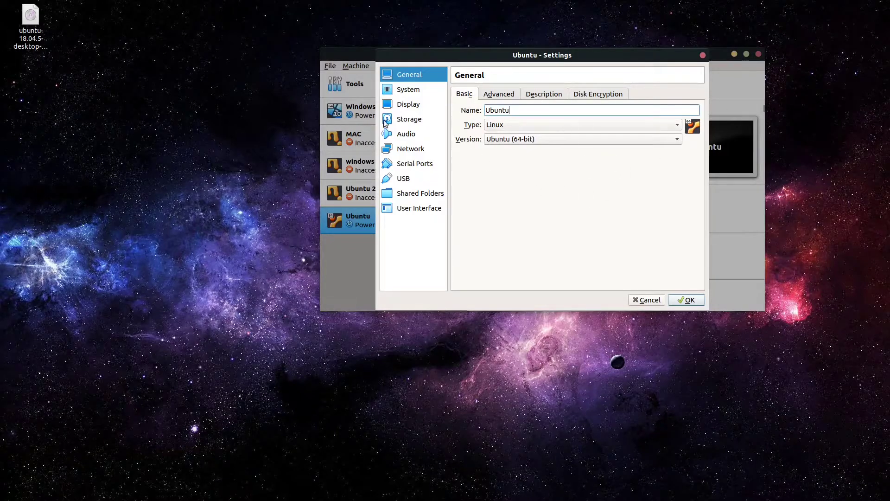
click(423, 89)
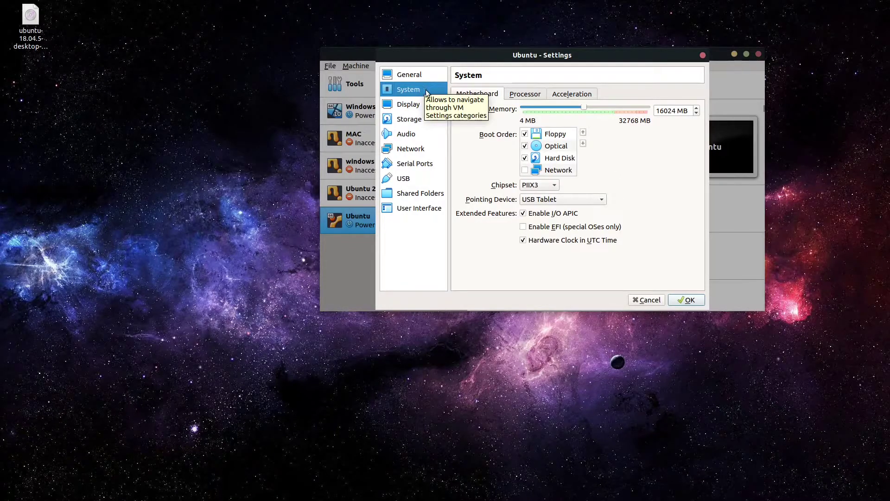
click(525, 134)
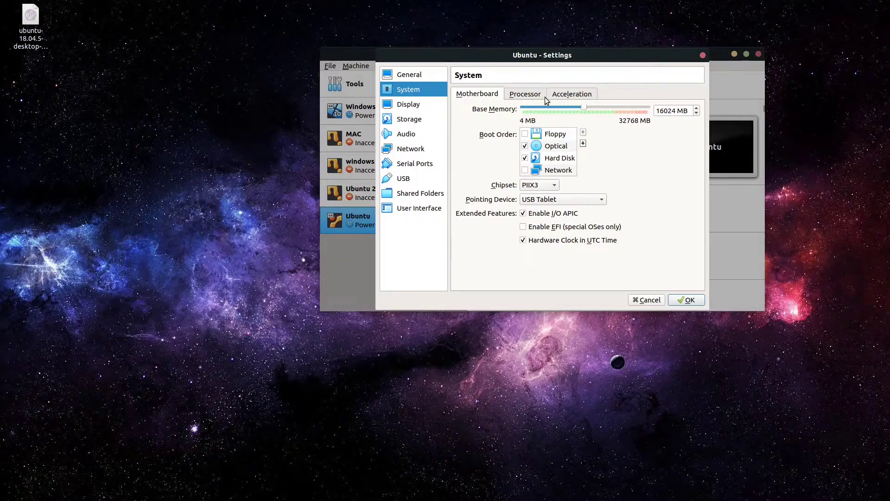
- Set the number of processors to 4 in the Ubuntu machine's system settings
click(525, 94)
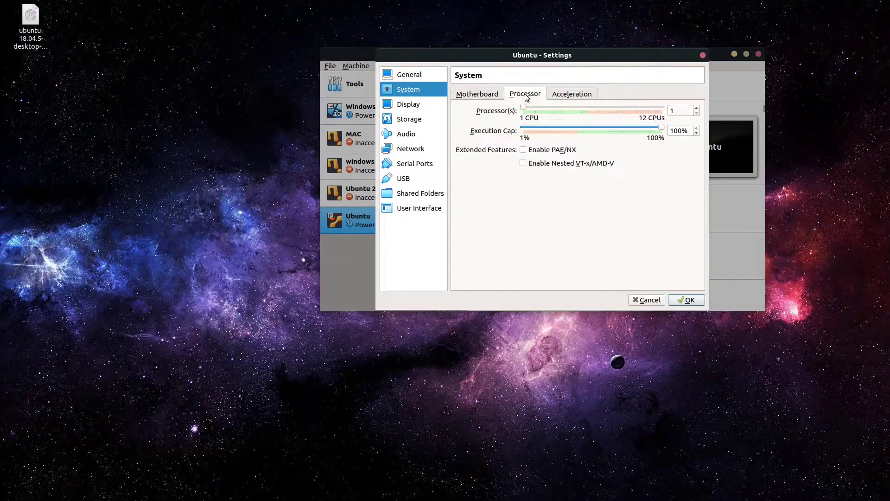
click(680, 113)
text(4)
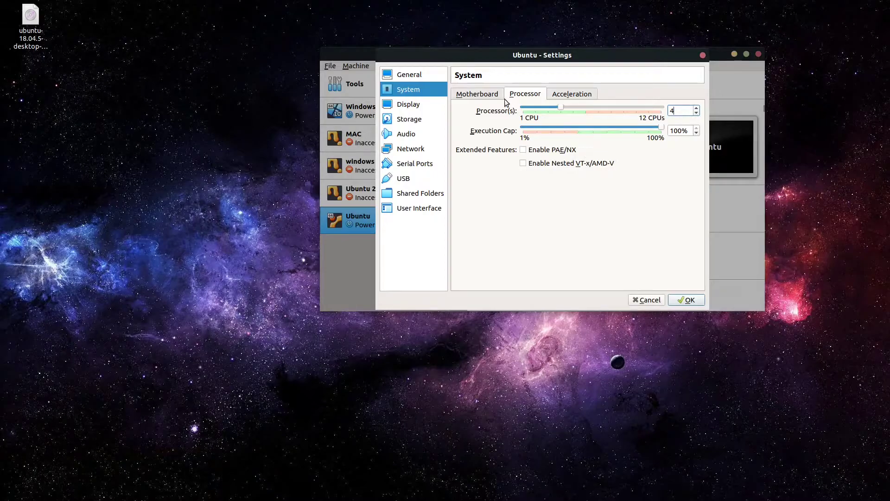
click(563, 97)
click(528, 93)
click(557, 95)
click(532, 97)
click(489, 95)
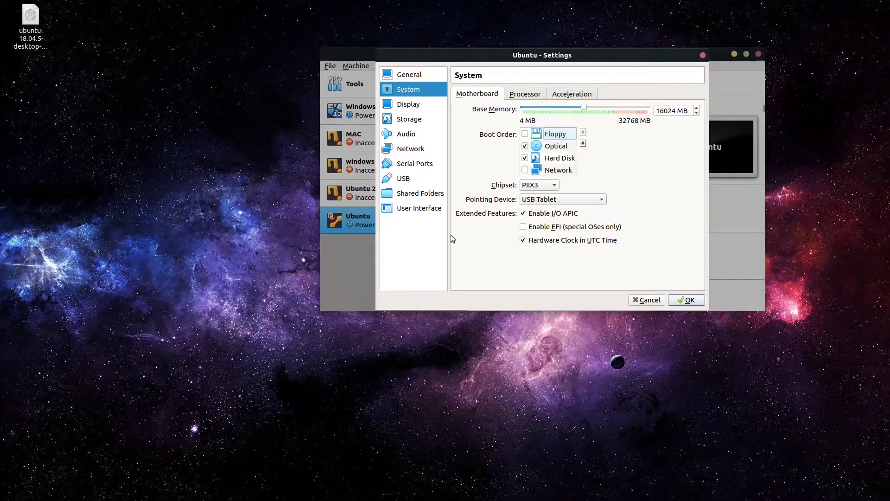
- Enable 3D acceleration and set the video memory to 128 MB in the Ubuntu machine's display settings
click(403, 109)
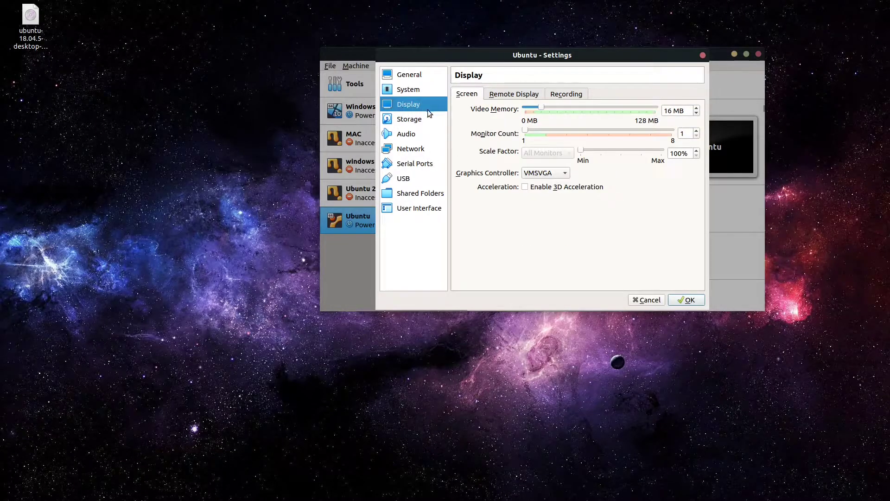
click(563, 191)
click(574, 108)
mouse_move(561, 2)
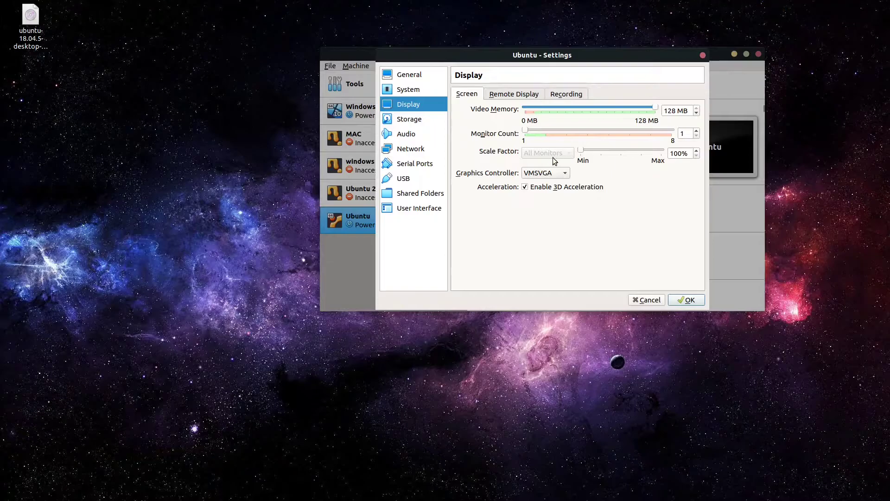
click(517, 95)
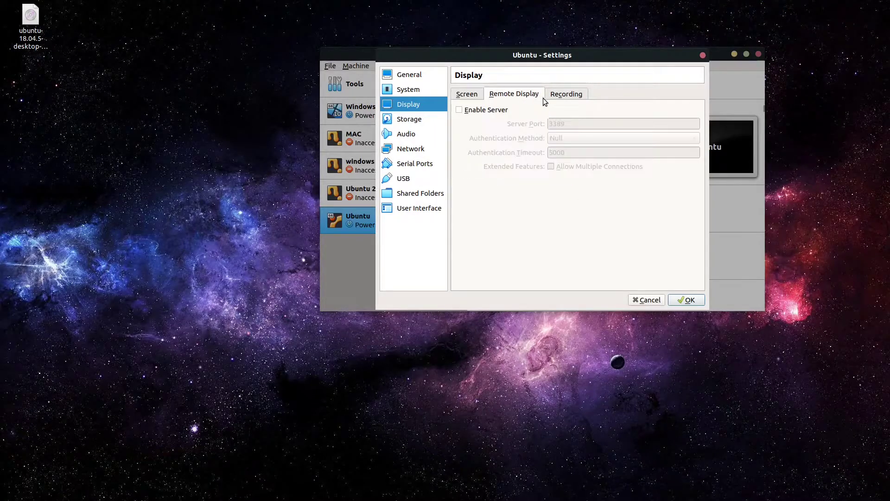
click(561, 96)
click(462, 95)
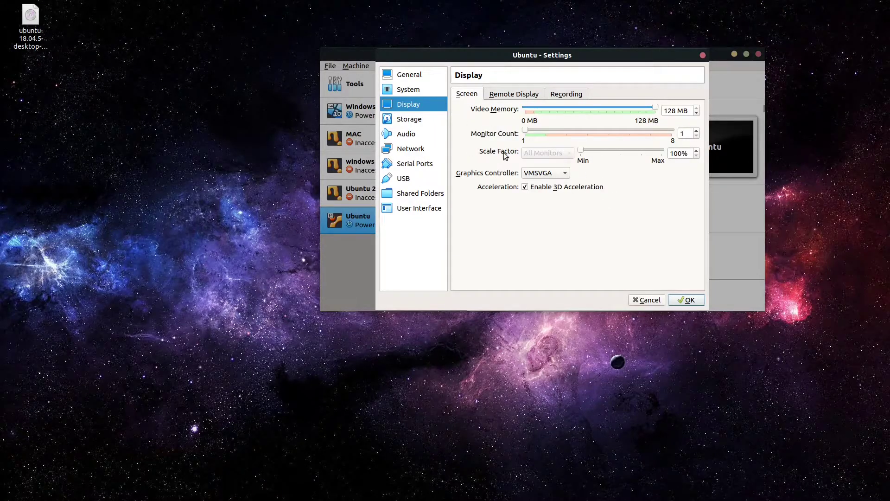
- Load ubuntu-18.04.5-desktop-amd64.iso from the Desktop folder into the empty optical drive of the Ubuntu machine's IDE controller
click(419, 120)
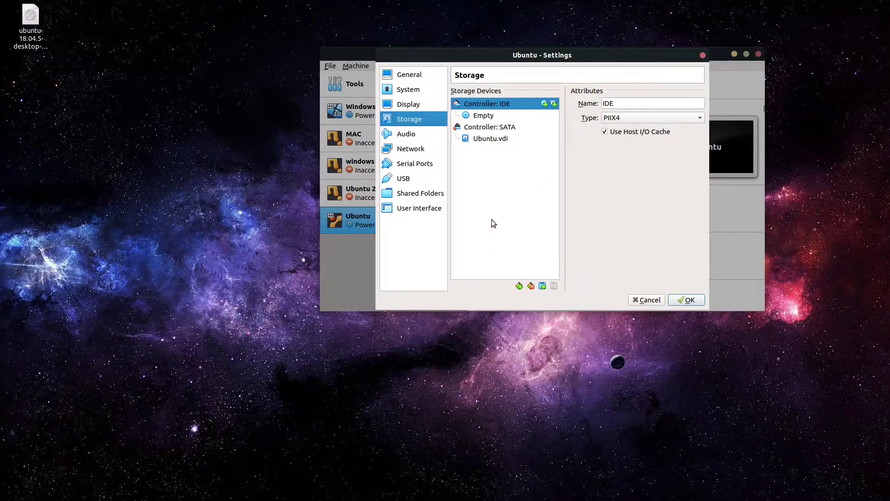
click(507, 139)
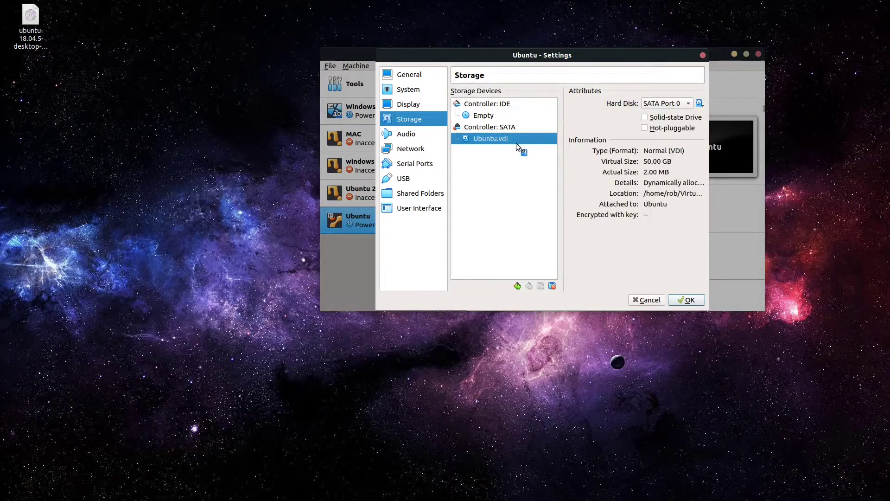
drag(477, 142, 457, 104)
click(473, 116)
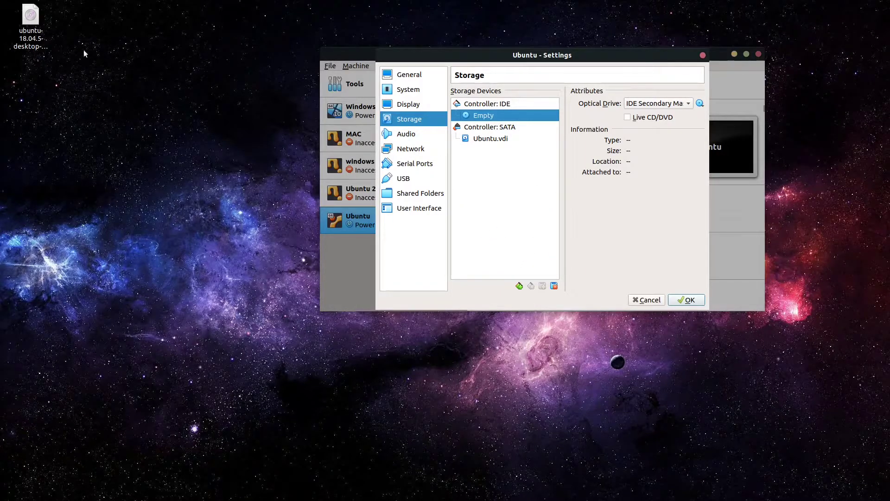
click(33, 44)
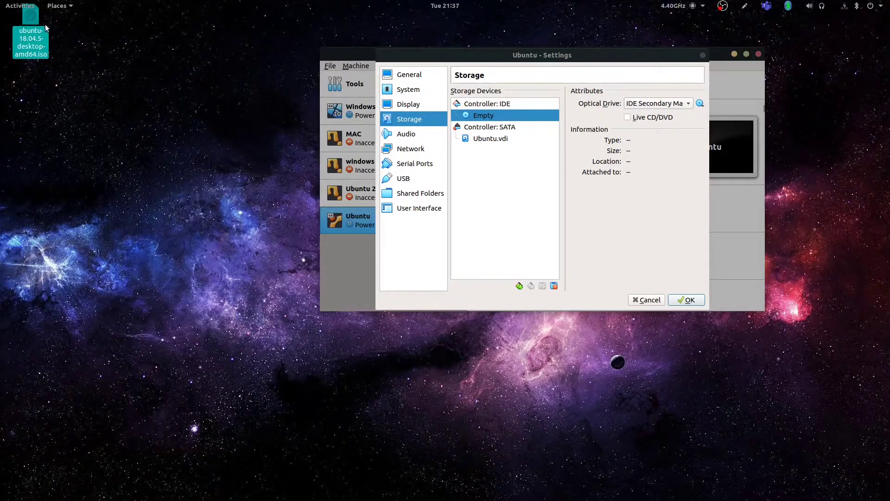
click(547, 190)
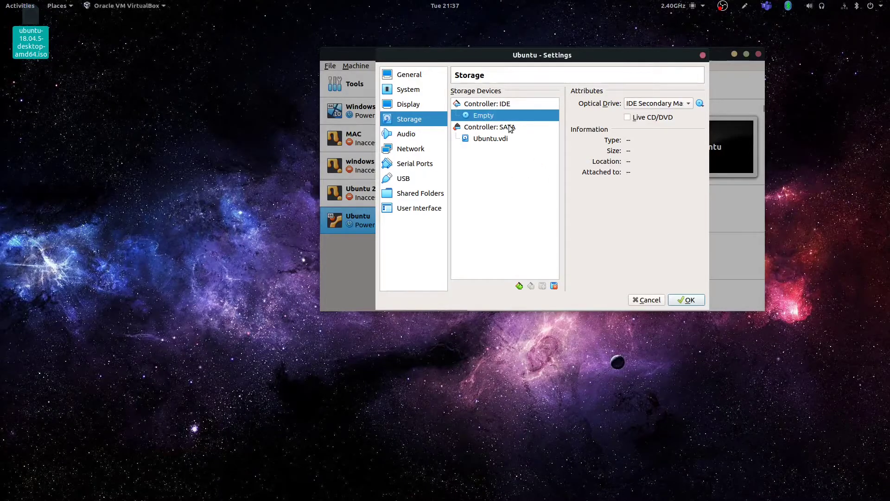
click(700, 103)
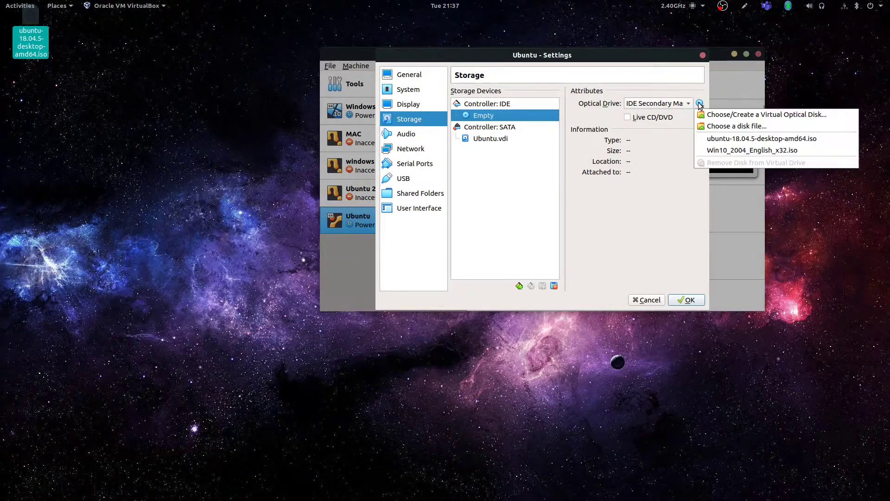
click(740, 116)
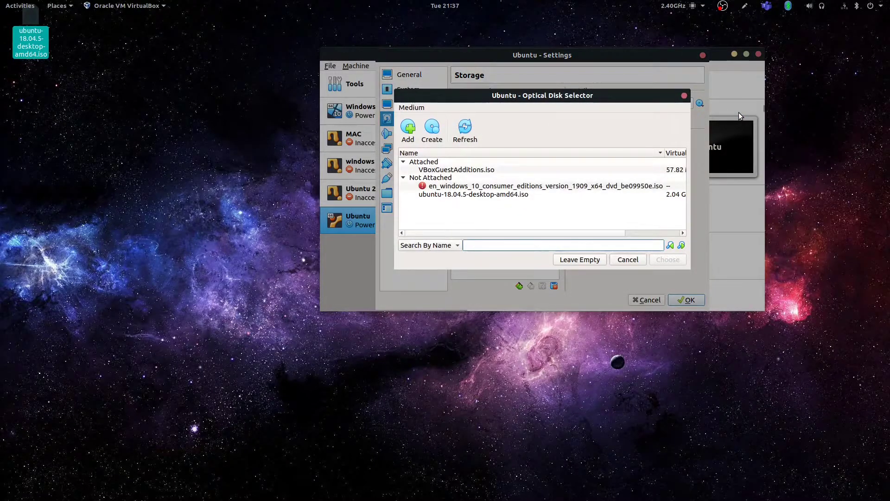
click(524, 194)
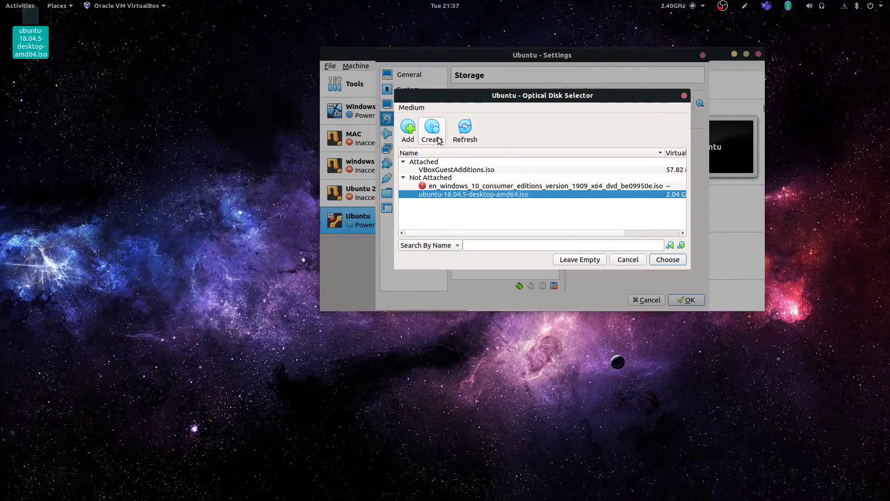
click(407, 126)
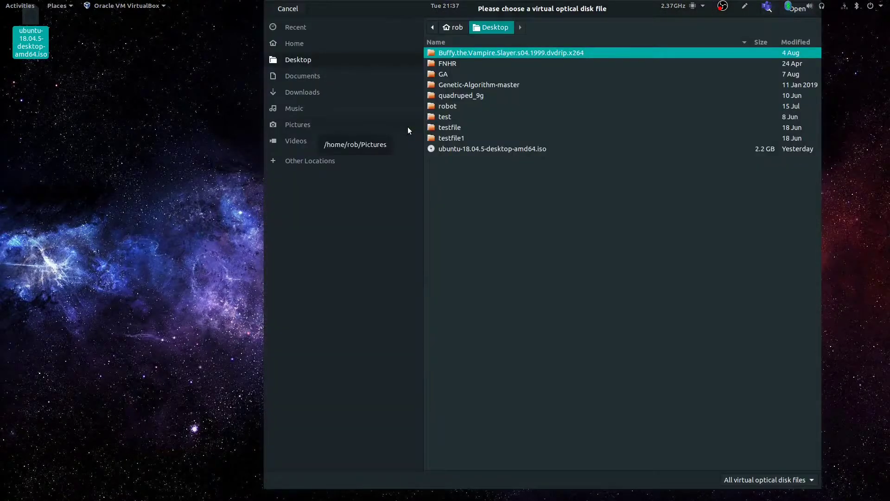
click(494, 149)
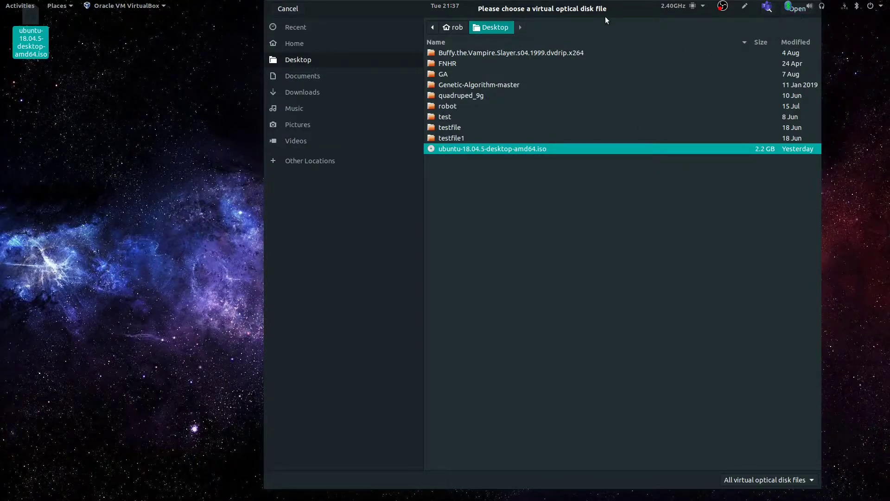
click(797, 9)
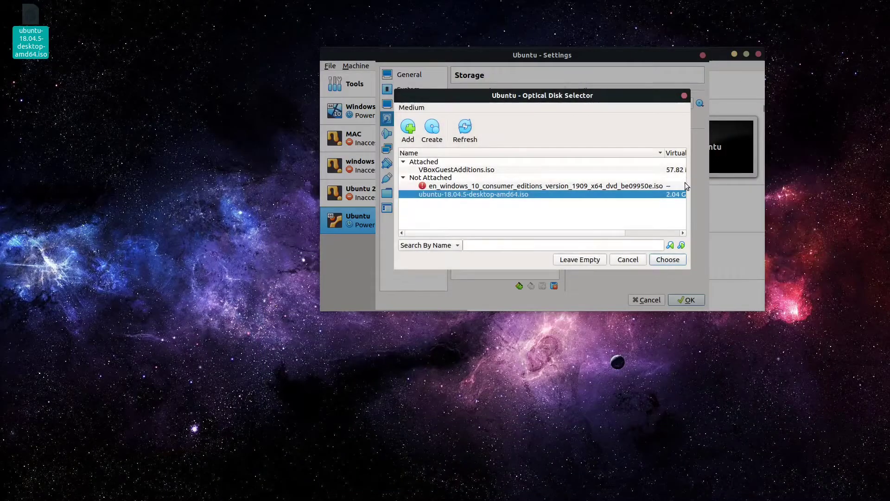
click(666, 259)
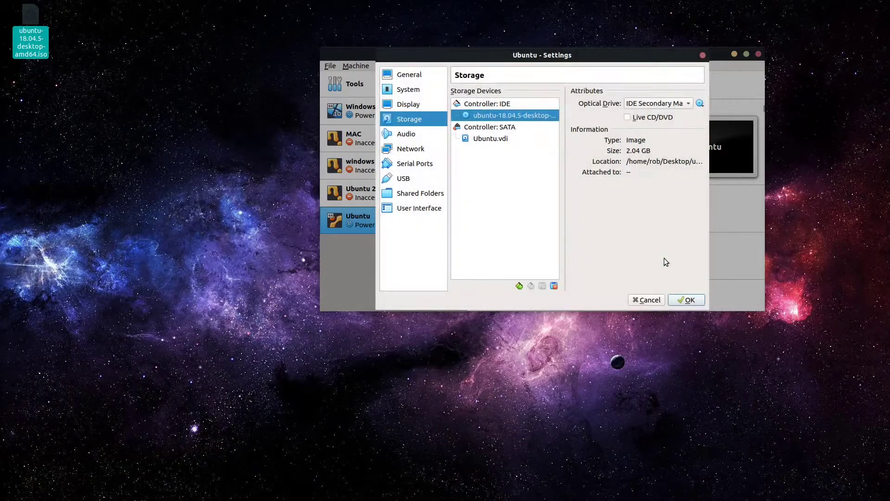
click(426, 133)
click(419, 151)
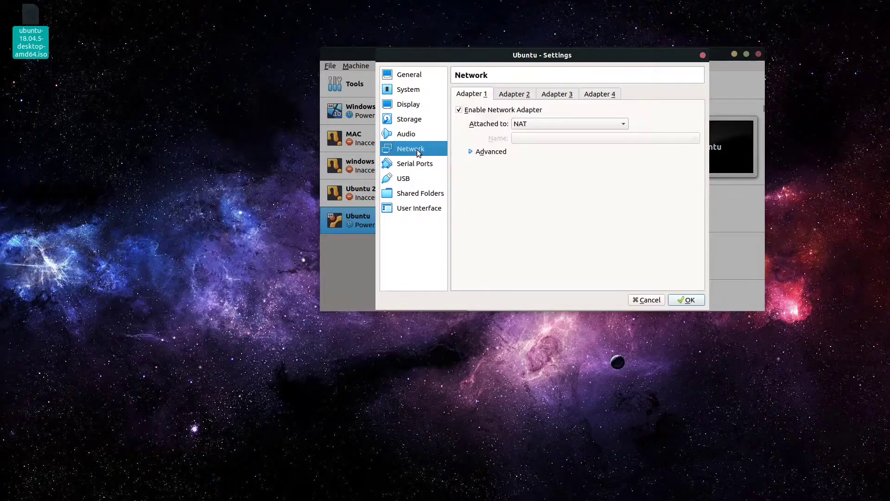
click(414, 166)
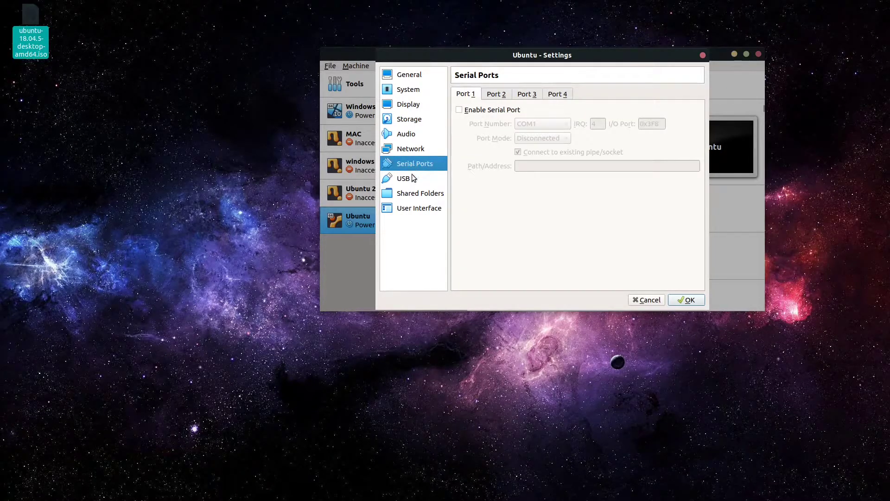
click(413, 180)
click(420, 194)
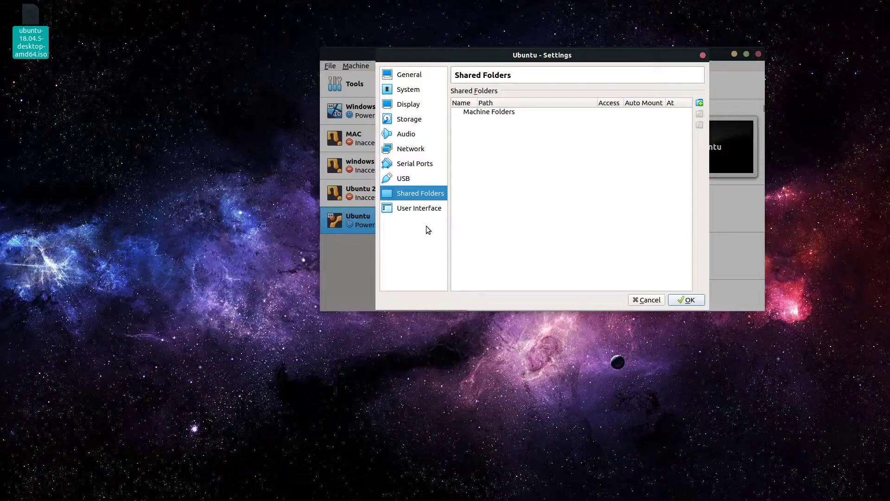
- Switch the Ubuntu machine to the USB 3.0 (xHCI) Controller and check which USB devices can be added as filters
click(408, 178)
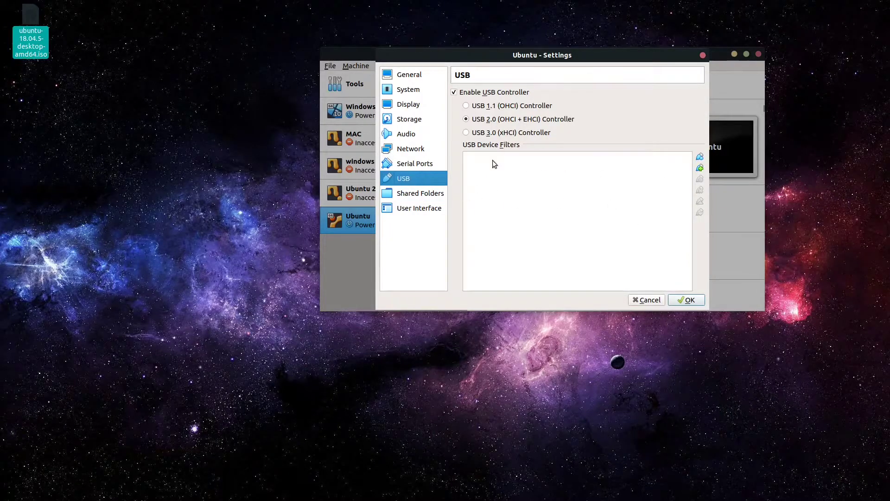
click(495, 133)
click(700, 168)
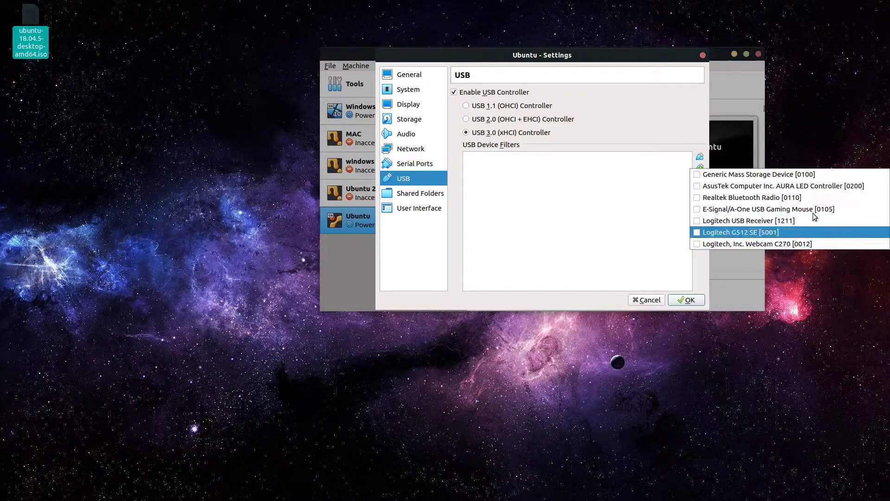
click(610, 222)
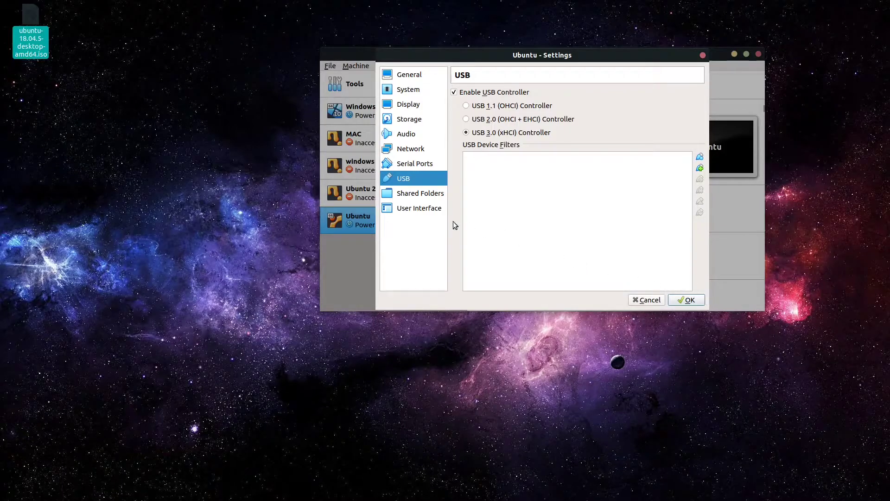
- Look over the remaining settings categories and save the Ubuntu machine's configuration
click(406, 194)
click(409, 206)
click(410, 77)
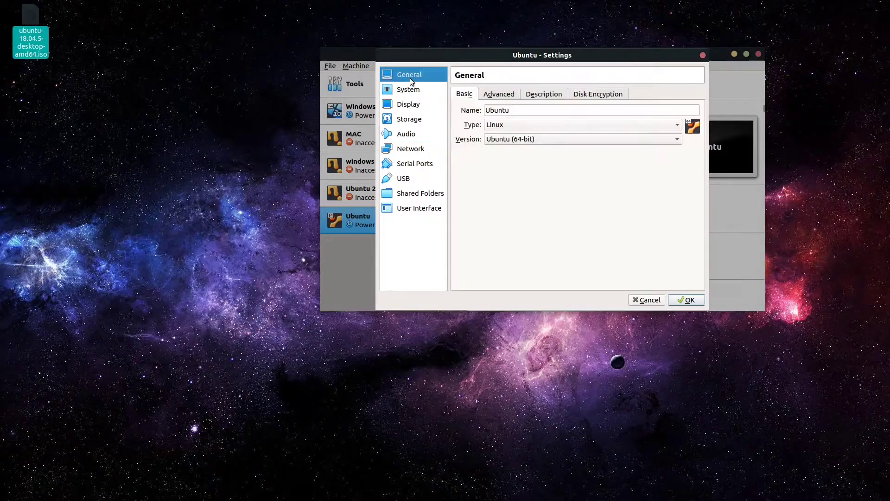
click(685, 300)
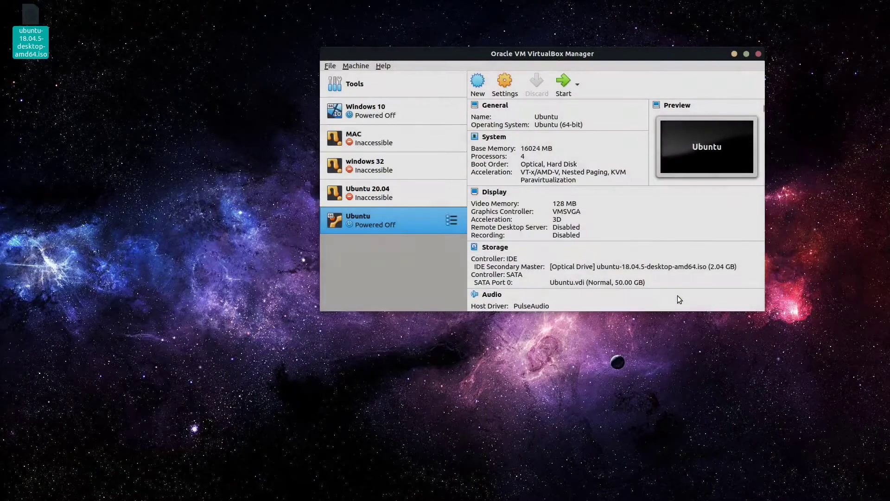
- Start the Ubuntu machine with ubuntu-18.04.5-desktop-amd64.iso as its start-up disk
click(561, 83)
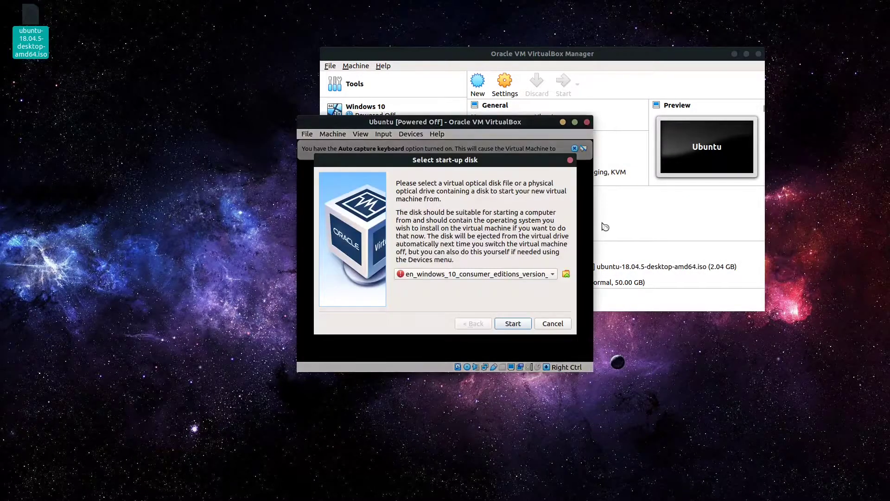
click(482, 273)
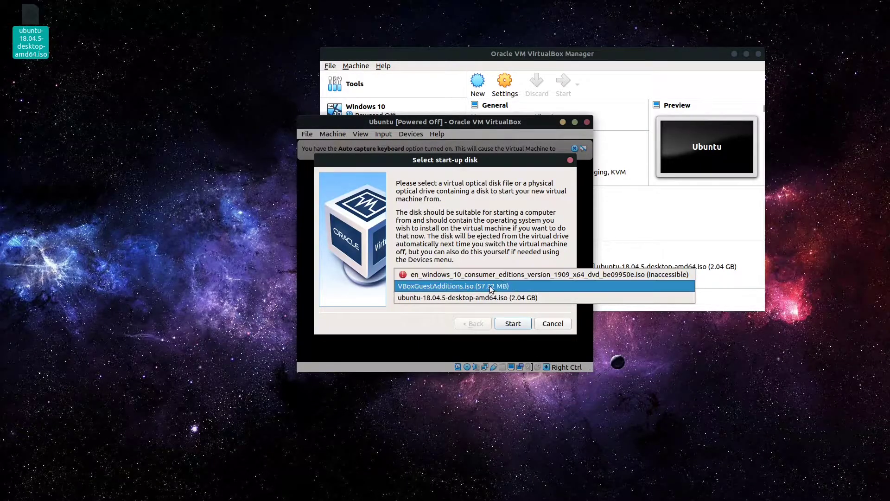
click(435, 299)
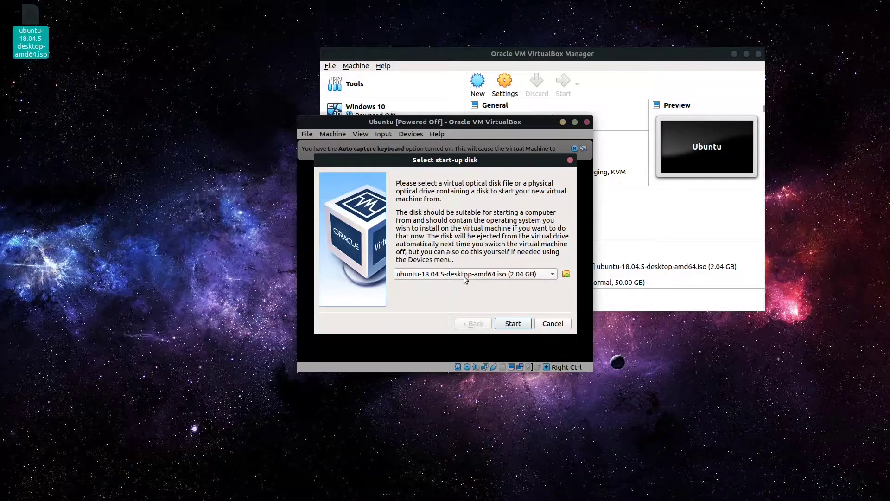
click(513, 324)
click(567, 274)
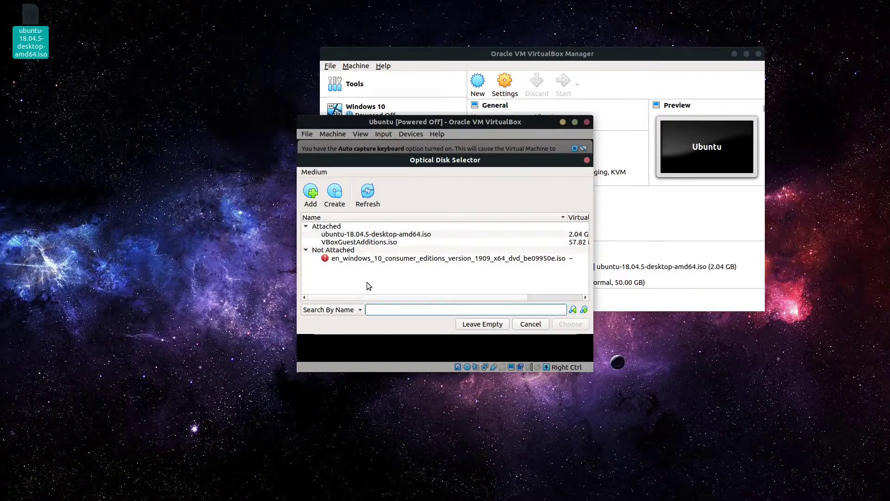
click(373, 234)
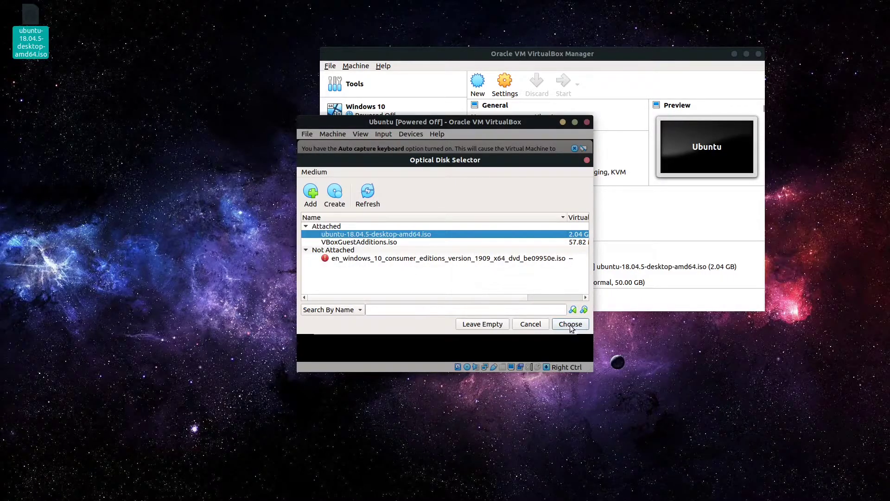
click(543, 328)
click(513, 324)
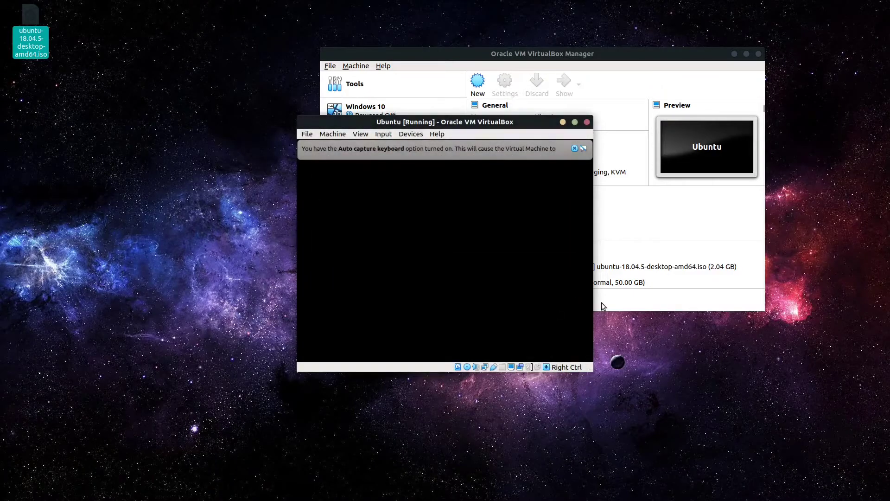
- Maximize the running Ubuntu machine's window and dismiss the auto capture keyboard notice
drag(526, 117, 535, 15)
double_click(555, 20)
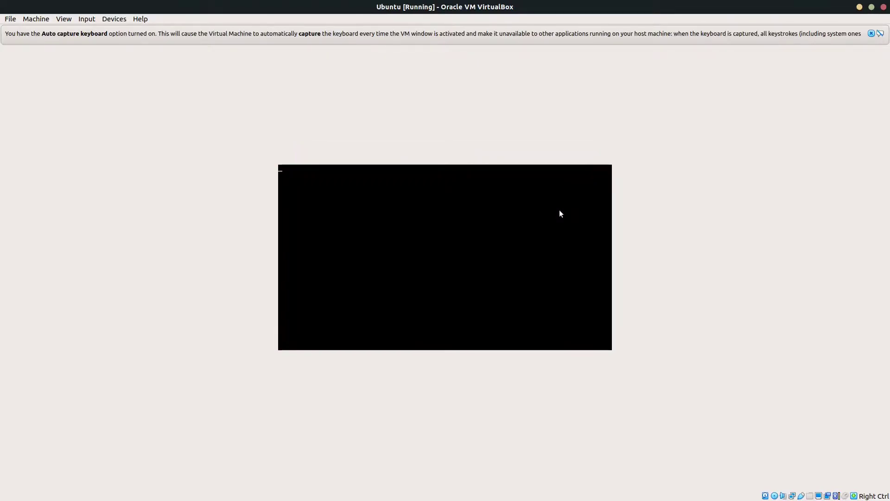
click(871, 34)
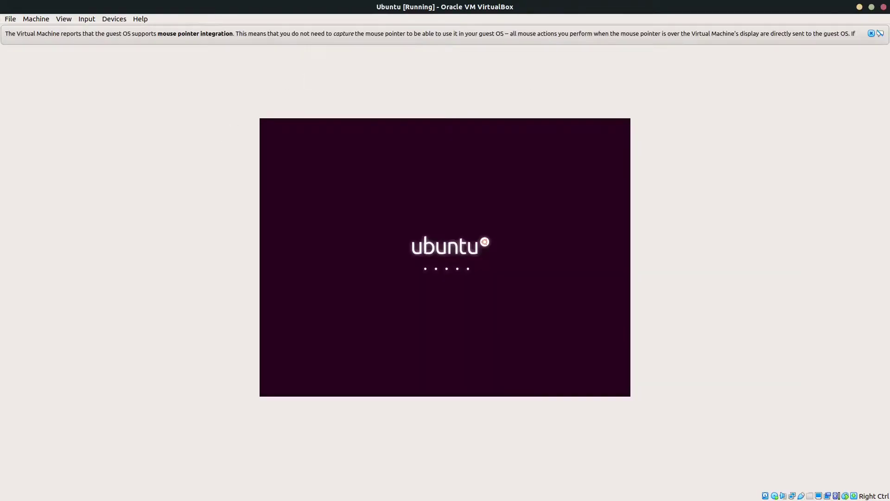
- Dismiss the mouse pointer integration notice and begin the Ubuntu installation with the English (UK) keyboard layout
click(871, 33)
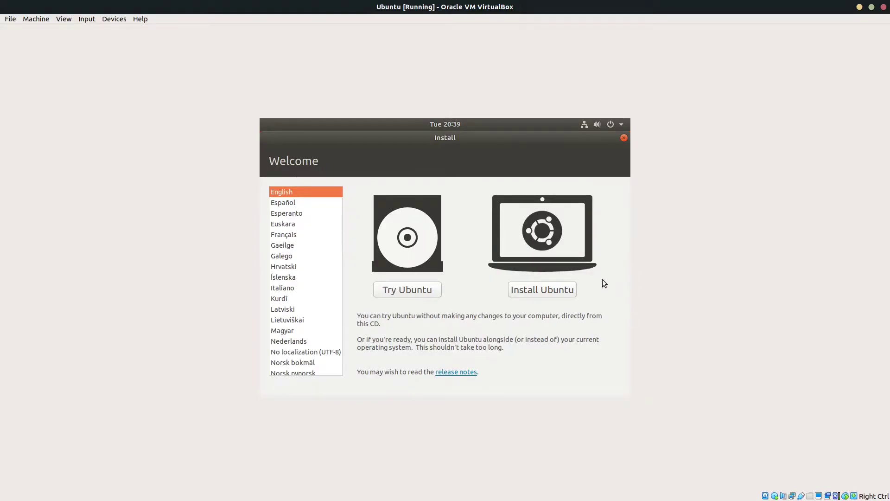
click(556, 291)
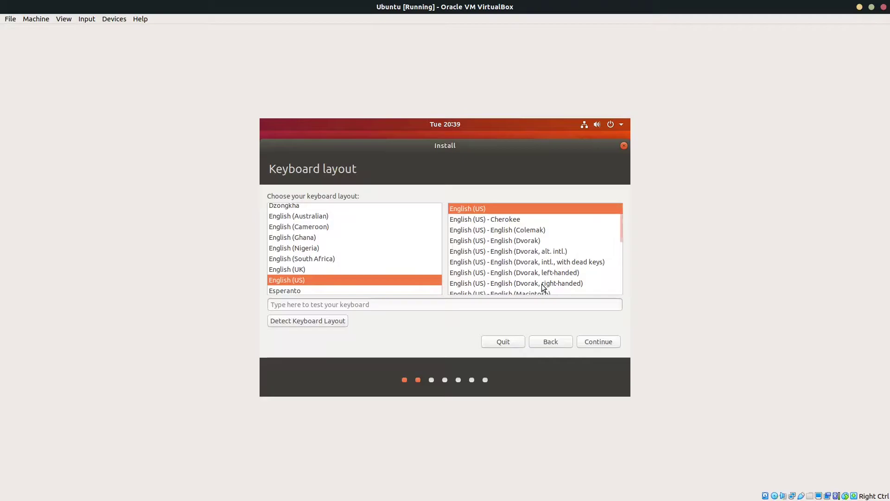
click(294, 269)
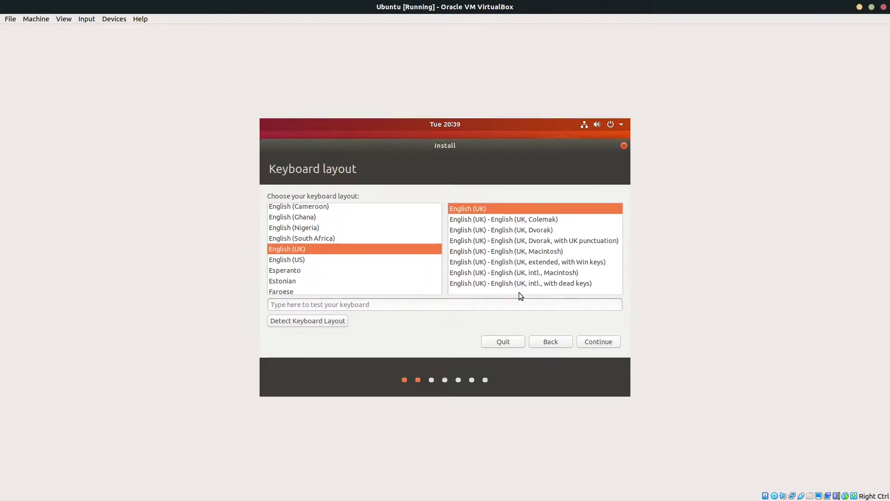
click(597, 343)
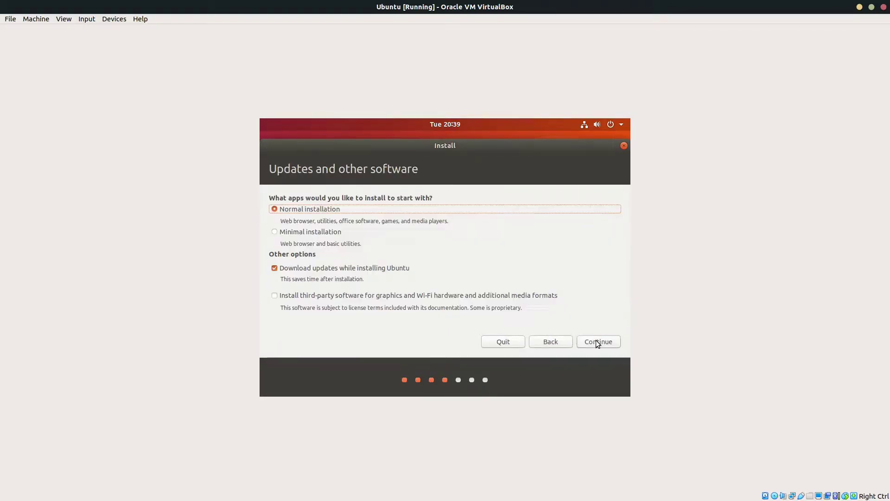
- Choose the minimal installation with updates downloaded during installation and third-party graphics, Wi-Fi and media software included
click(461, 230)
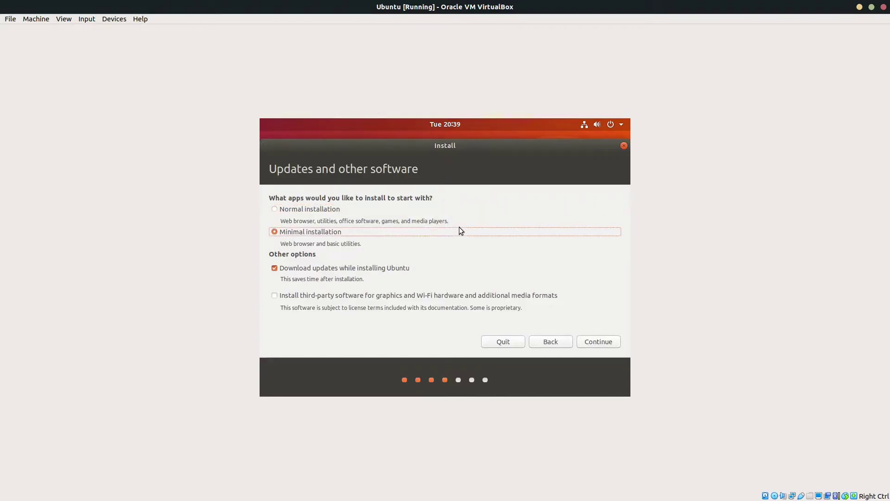
drag(383, 221, 399, 221)
click(327, 295)
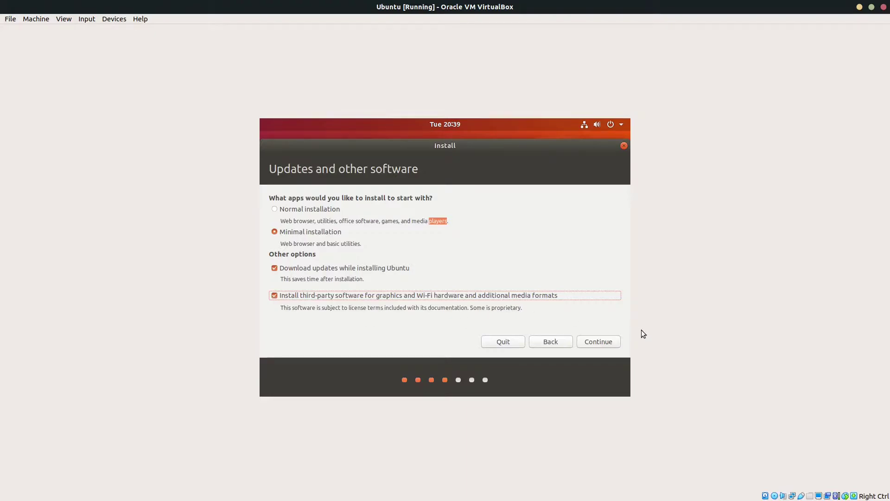
click(590, 338)
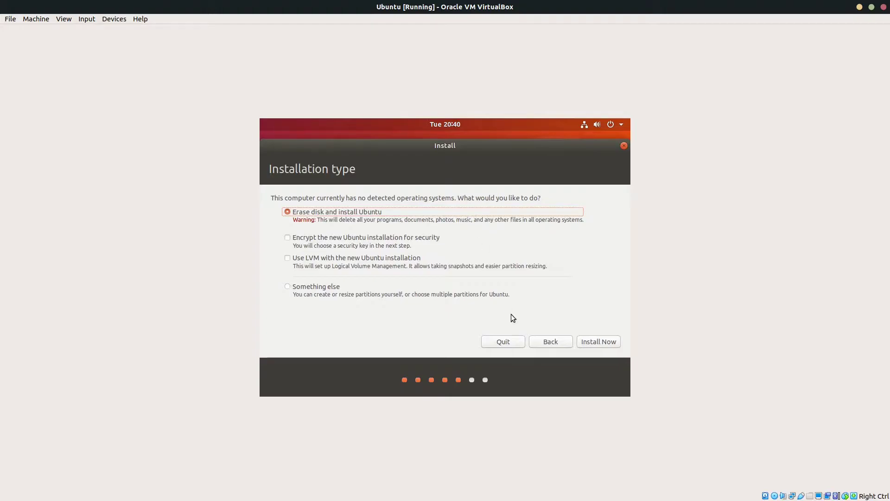
- Start installing Ubuntu with the whole virtual disk erased, approving the disk changes, and set the location to London
click(608, 341)
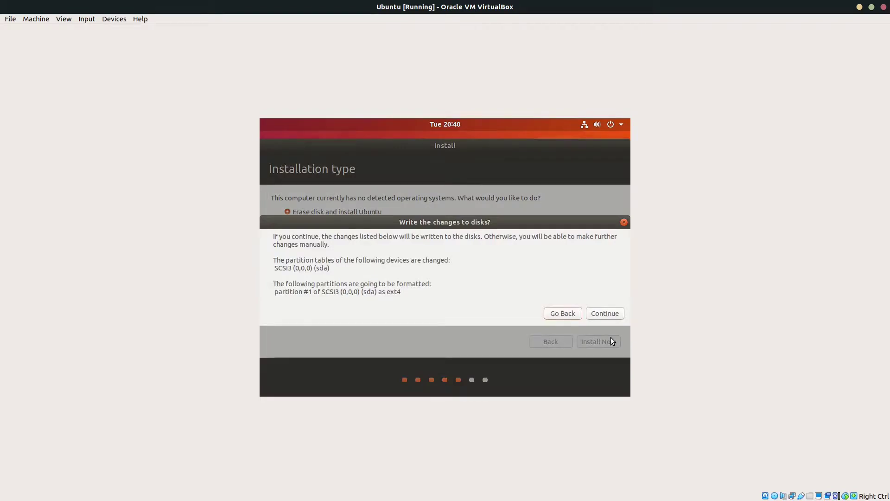
drag(401, 292, 264, 286)
click(496, 282)
click(613, 317)
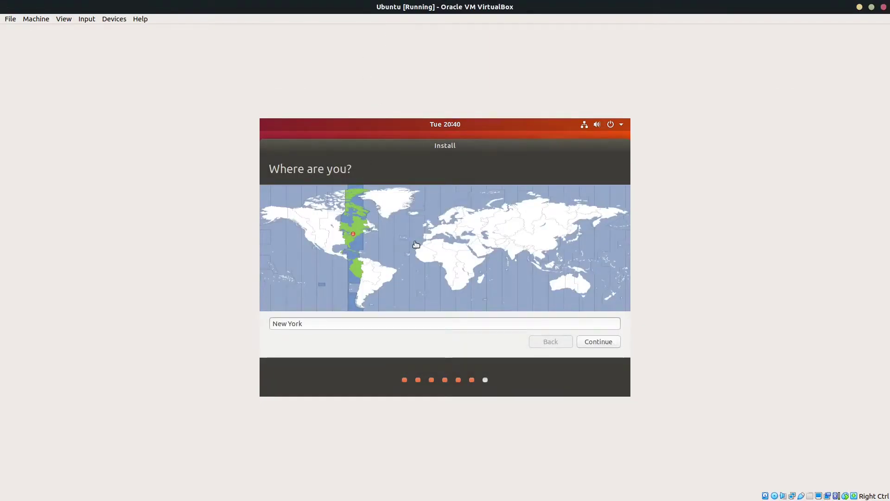
click(431, 223)
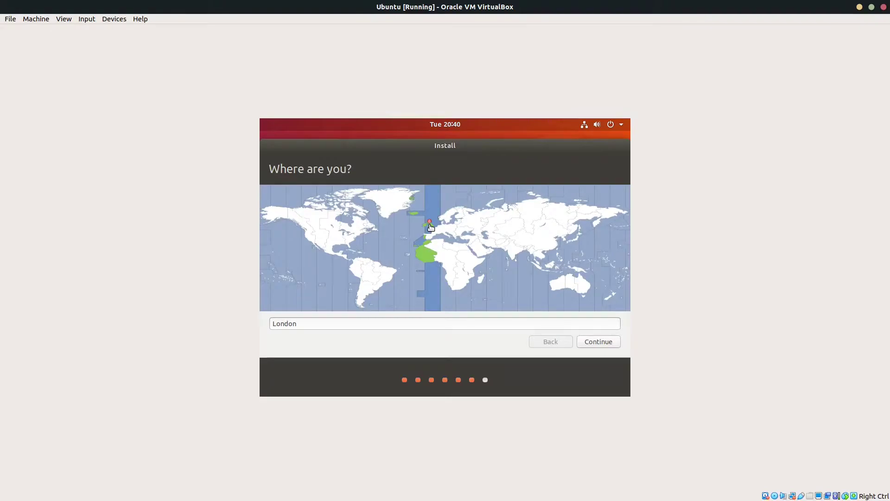
click(598, 342)
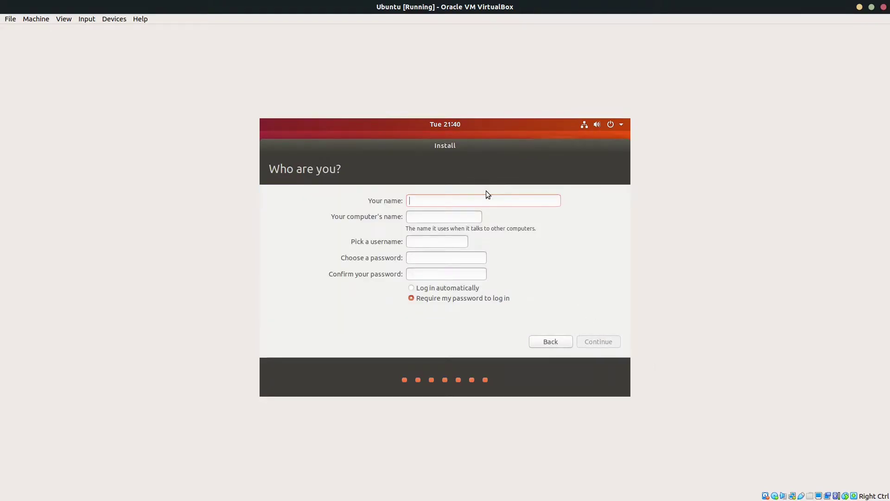
- Fill in the user's name and computer name, enter and confirm the account password, and continue with automatic login enabled
text(rob)
key(Tab)
key(End)
key(BackSpace)
key(BackSpace)
key(BackSpace)
key(BackSpace)
key(BackSpace)
key(BackSpace)
key(BackSpace)
key(BackSpace)
key(BackSpace)
key(BackSpace)
key(BackSpace)
text(******)
key(Tab)
text(******)
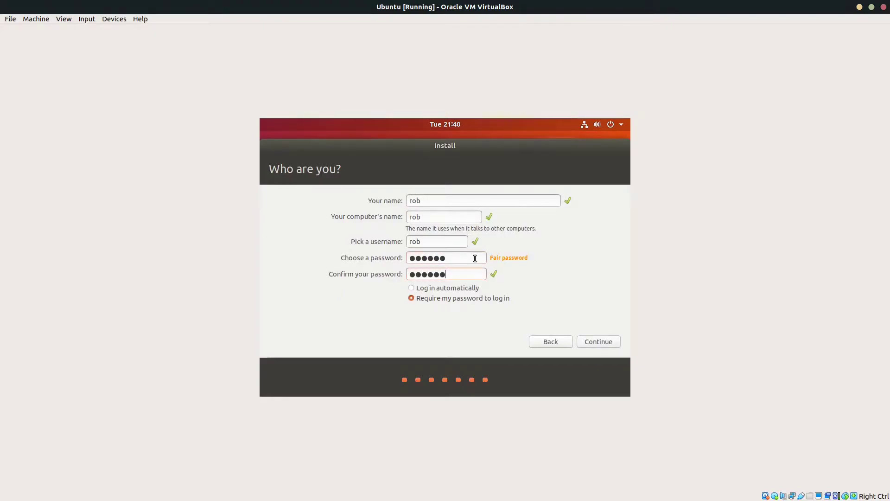
click(443, 287)
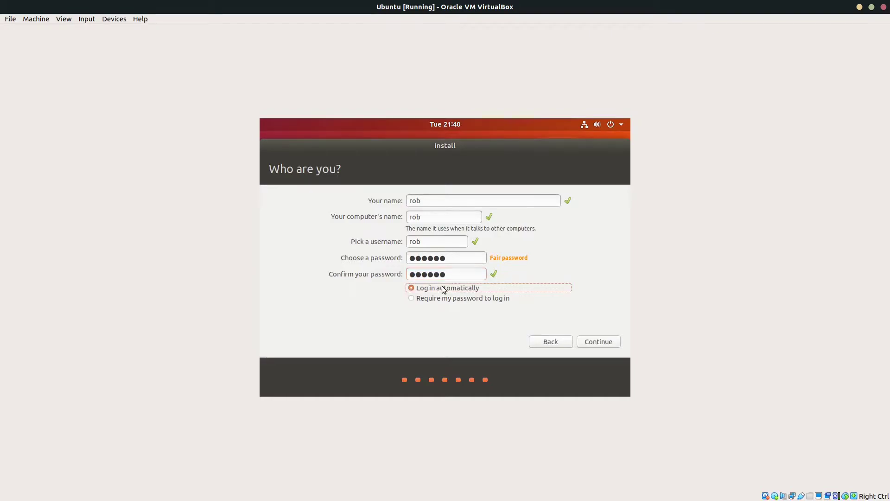
click(612, 342)
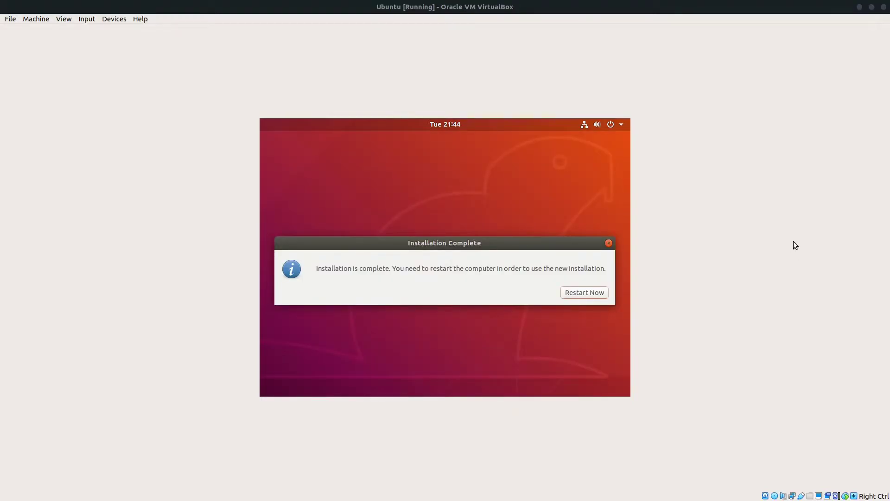
- Restart out of the completed installer and power off the Ubuntu machine once it asks for the installation medium's removal
click(581, 293)
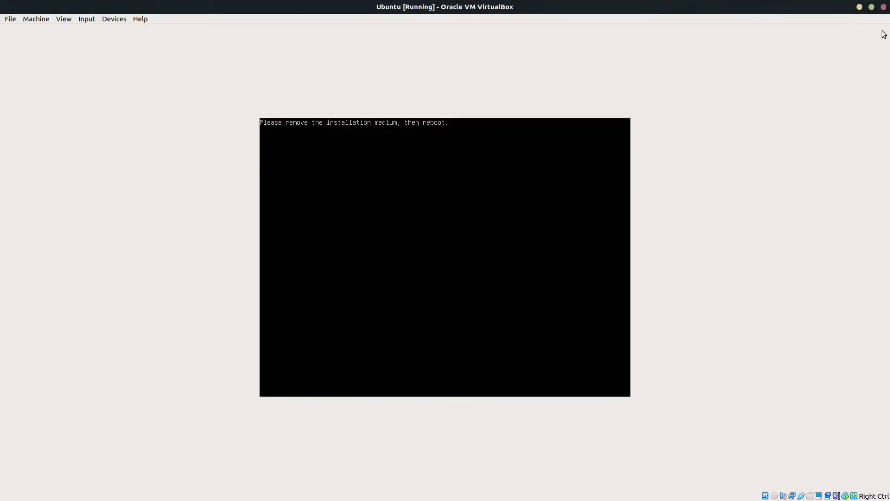
click(883, 7)
click(446, 269)
click(481, 285)
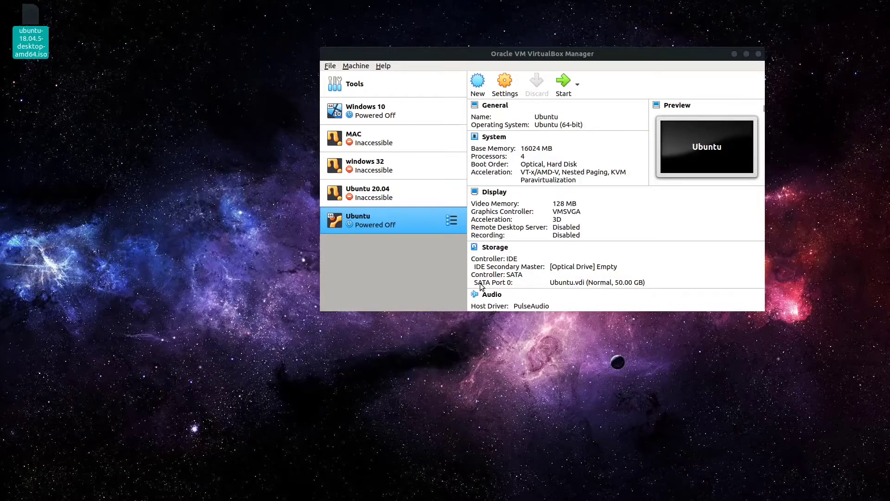
- Start the newly installed Ubuntu machine and dismiss its keyboard capture and mouse integration notices
click(562, 88)
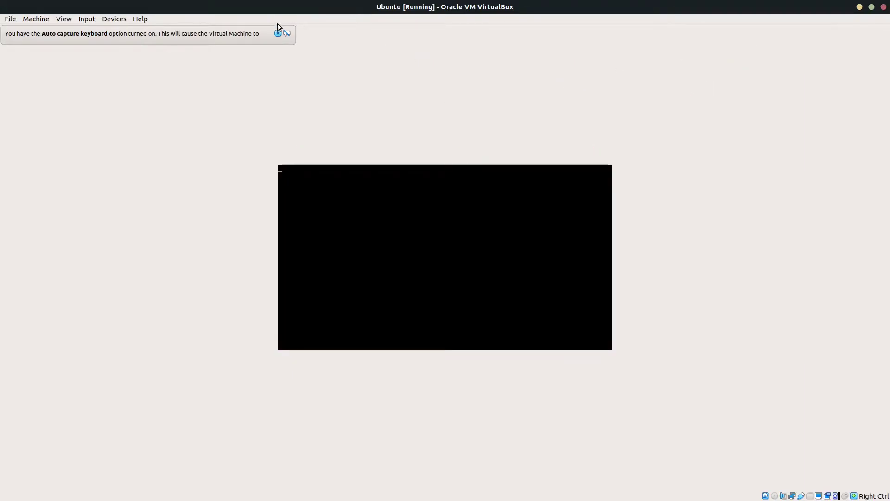
click(871, 34)
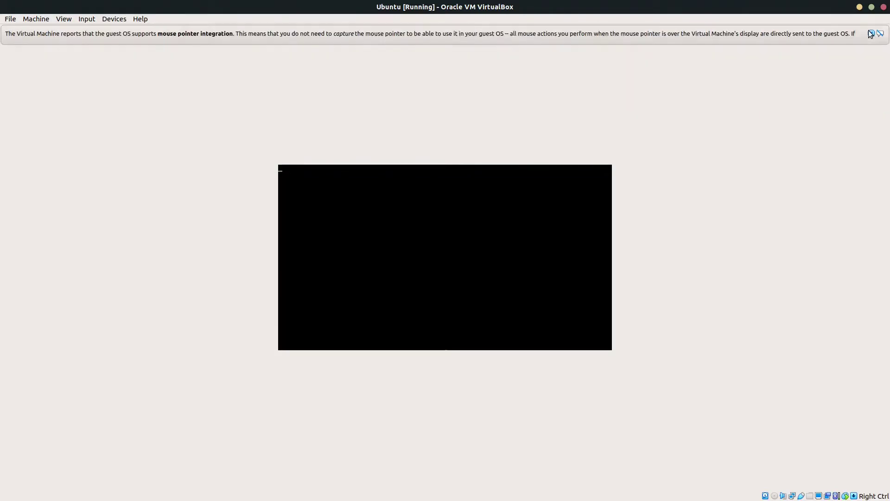
click(870, 34)
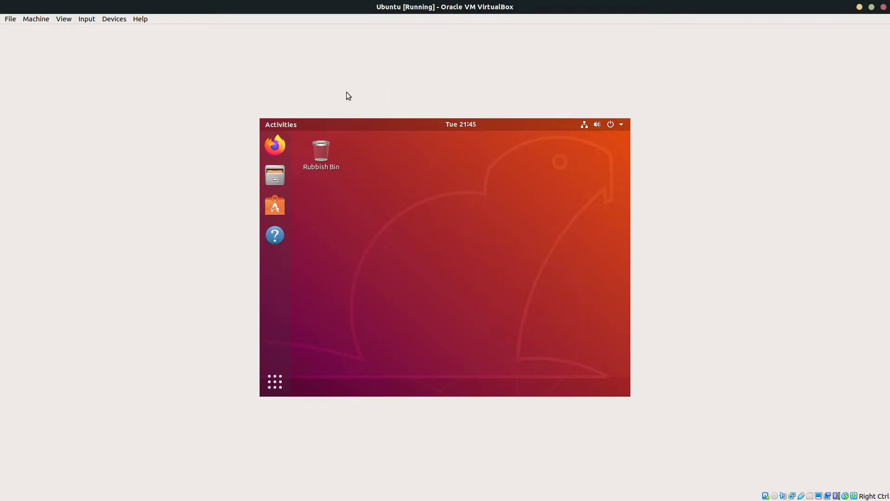
- Insert the Guest Additions CD image into the Ubuntu machine and finish the Welcome to Ubuntu introduction
click(115, 19)
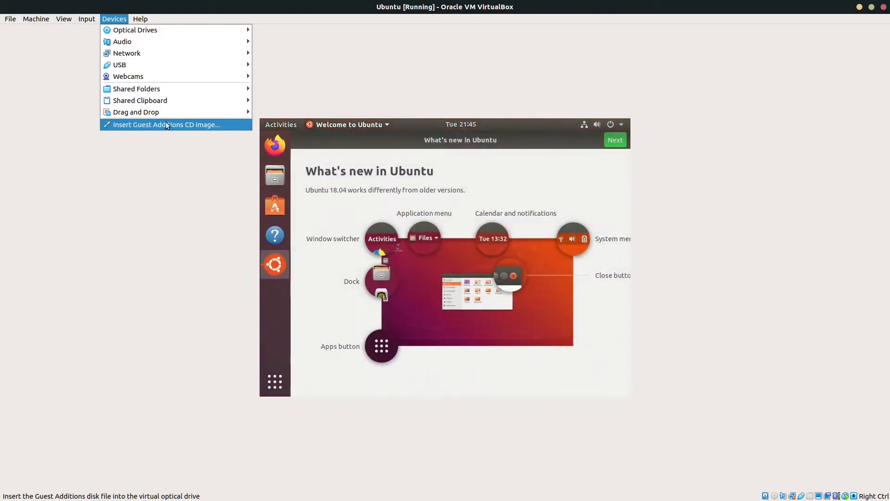
click(199, 124)
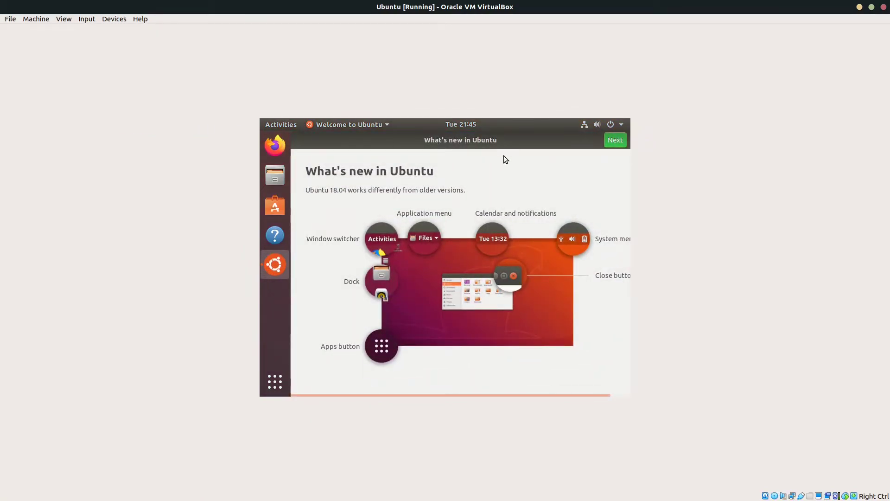
click(615, 140)
click(615, 140)
click(616, 140)
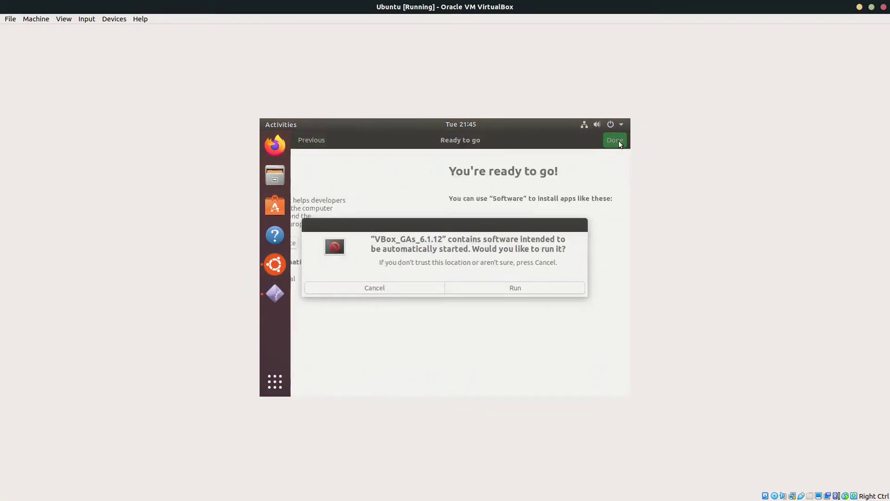
click(615, 140)
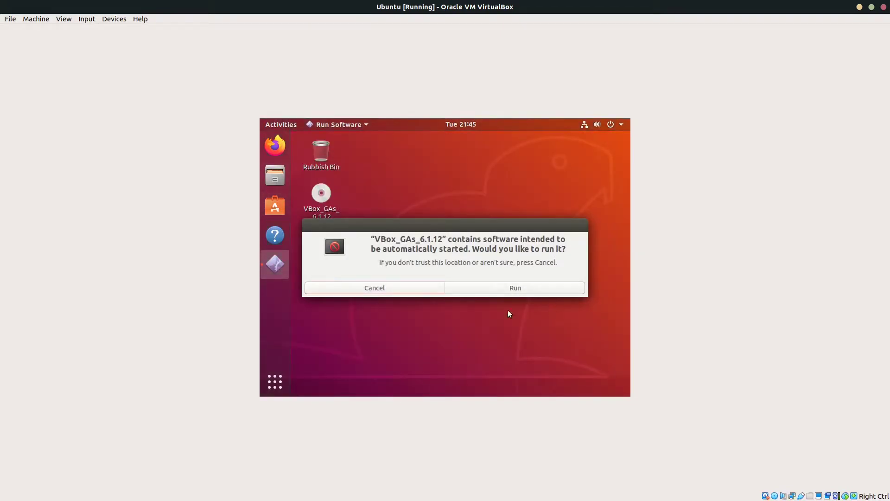
- Run the VBox_GAs_6.1.12 installer, authenticate with the account password, and close its terminal window when it ends
click(504, 286)
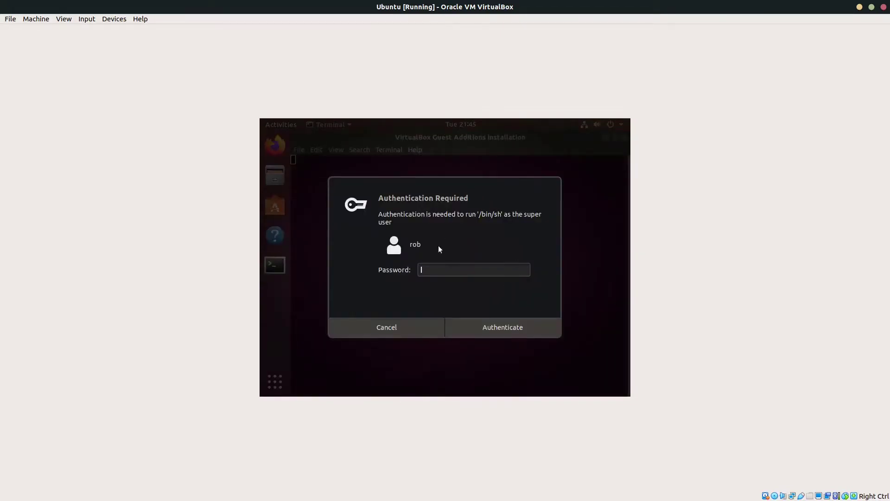
text(********)
key(Return)
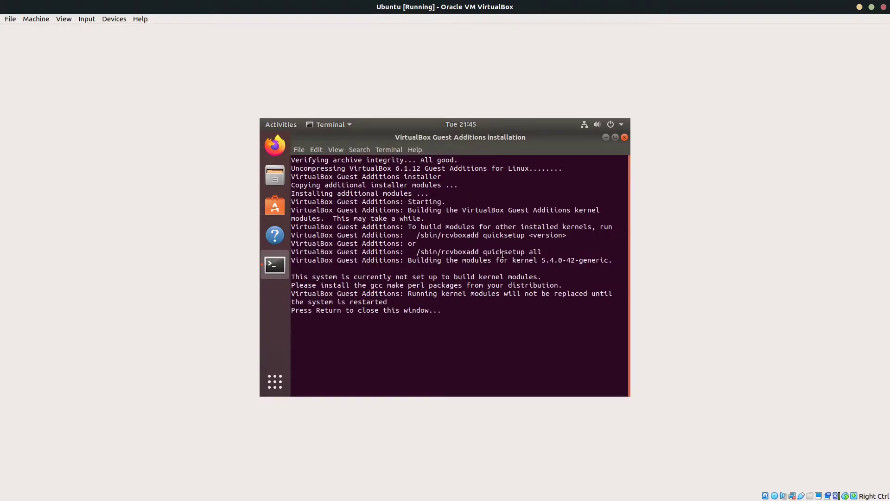
key(Return)
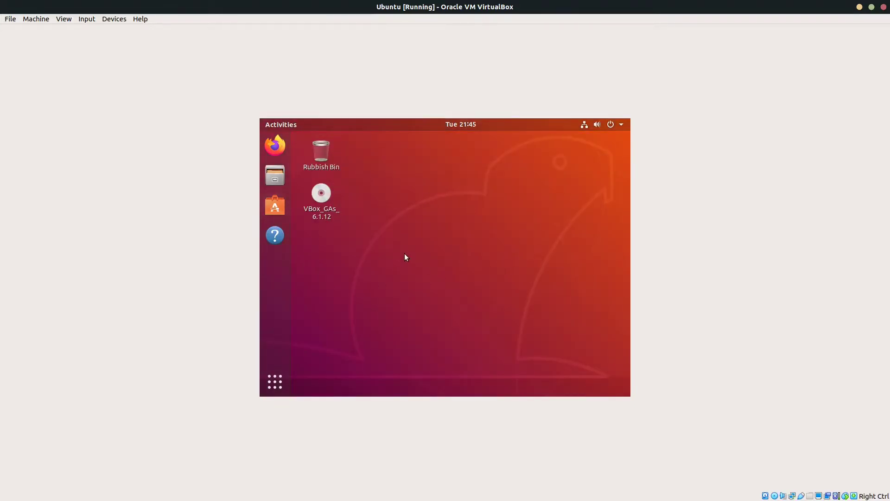
- Power off Ubuntu from within the guest system
click(624, 124)
click(594, 225)
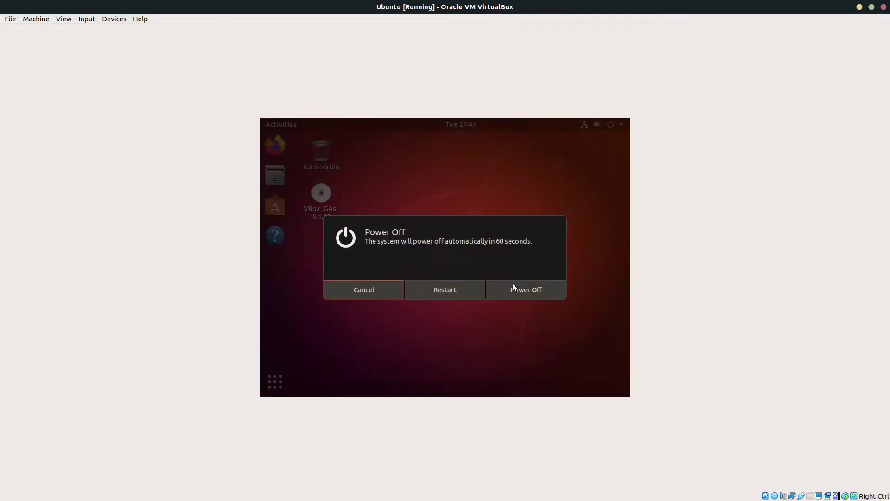
click(491, 293)
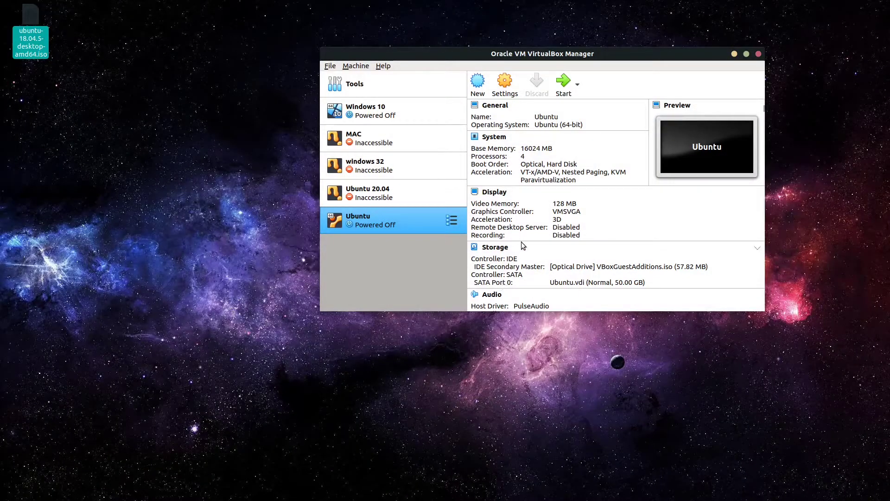
- Boot the Ubuntu machine again with Guest Additions installed and dismiss both notices above its display
click(565, 85)
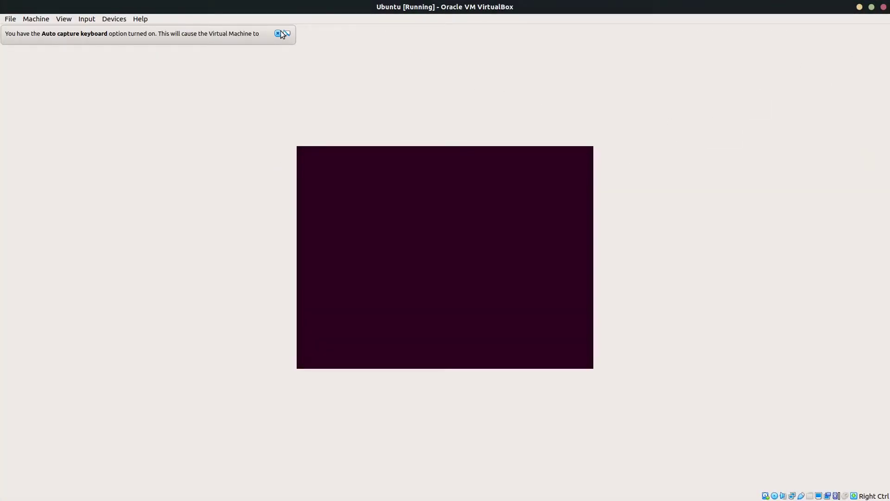
click(278, 33)
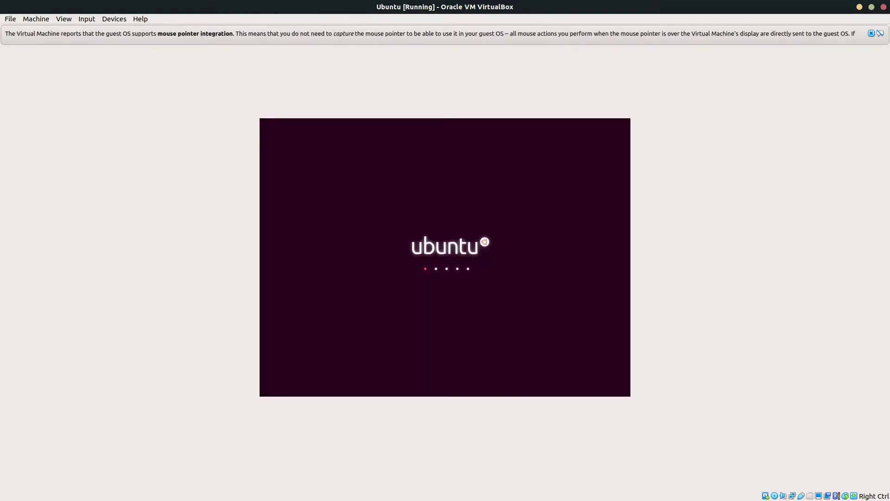
click(871, 34)
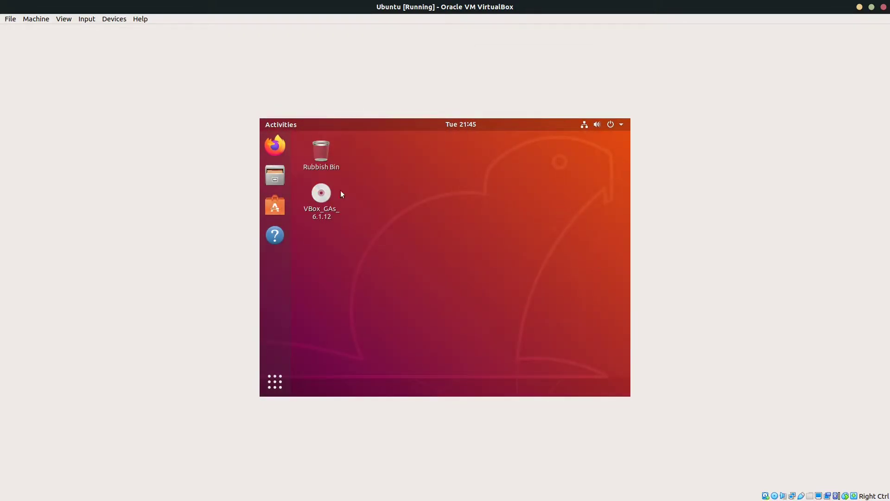
- Resize Virtual Screen 1 to 1920x1080 and refit the guest desktop to the machine's window
right_click(512, 220)
click(585, 214)
click(84, 22)
mouse_move(63, 19)
mouse_move(124, 148)
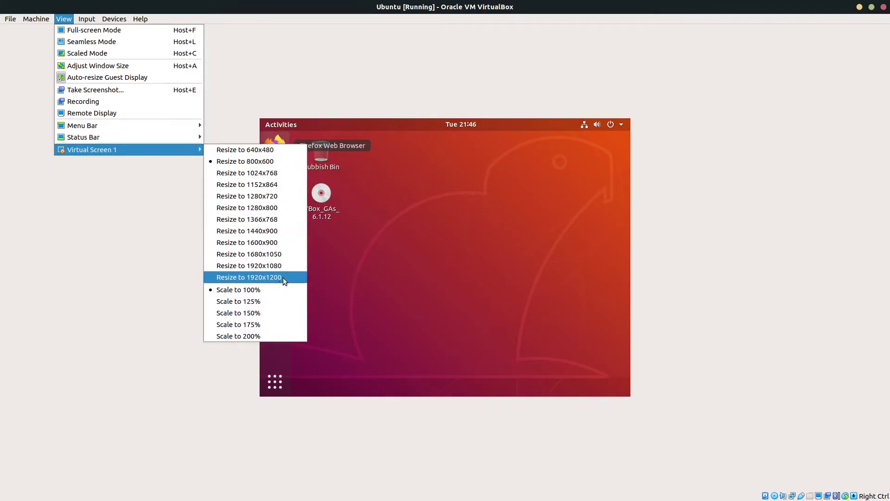
click(245, 266)
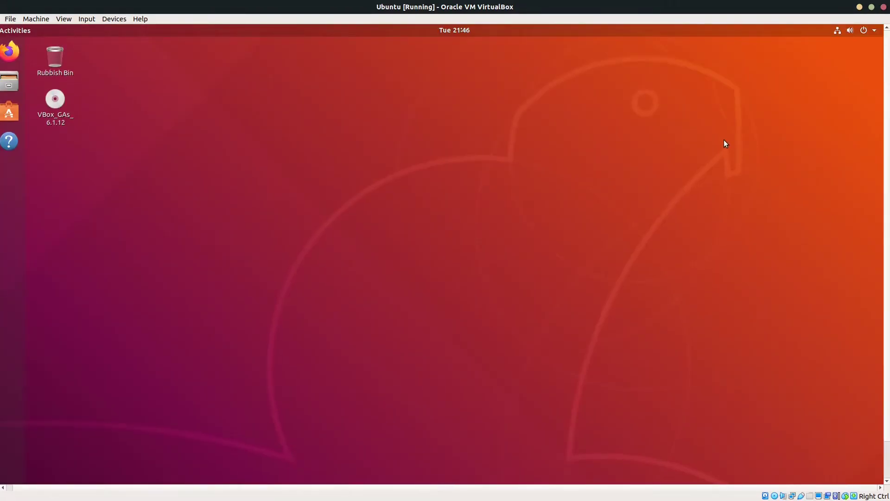
drag(706, 7, 632, 1)
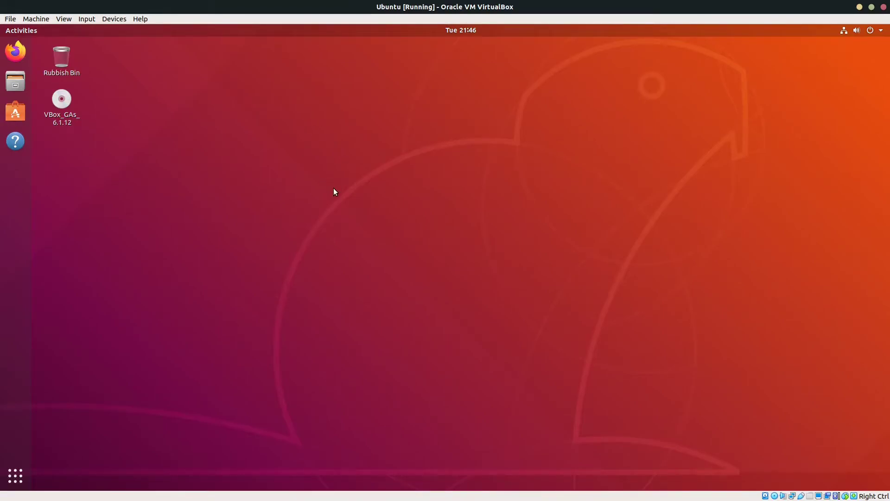
- Switch the running Ubuntu machine to full-screen mode
click(63, 19)
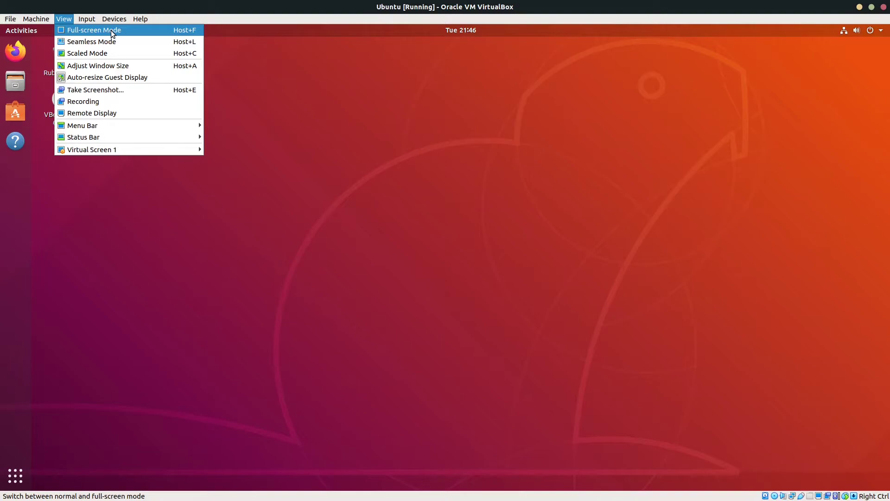
click(185, 31)
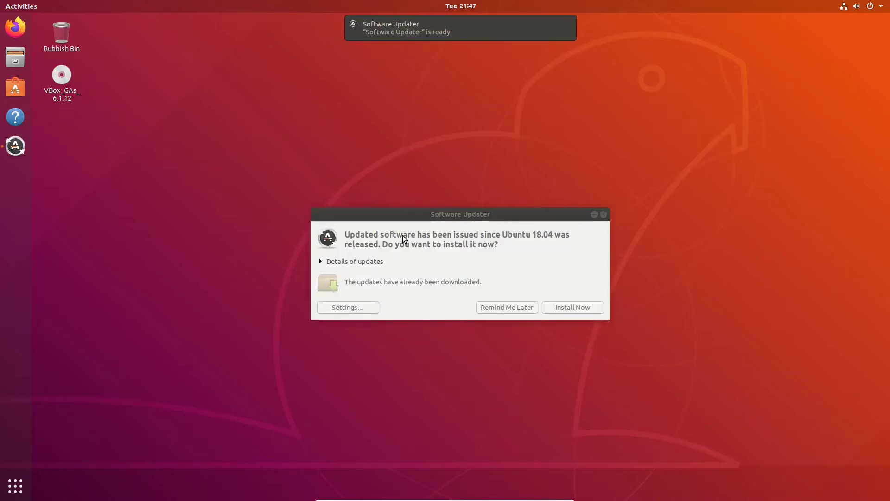
- Install the downloaded Ubuntu updates now and close Software Updater when it finishes
click(598, 311)
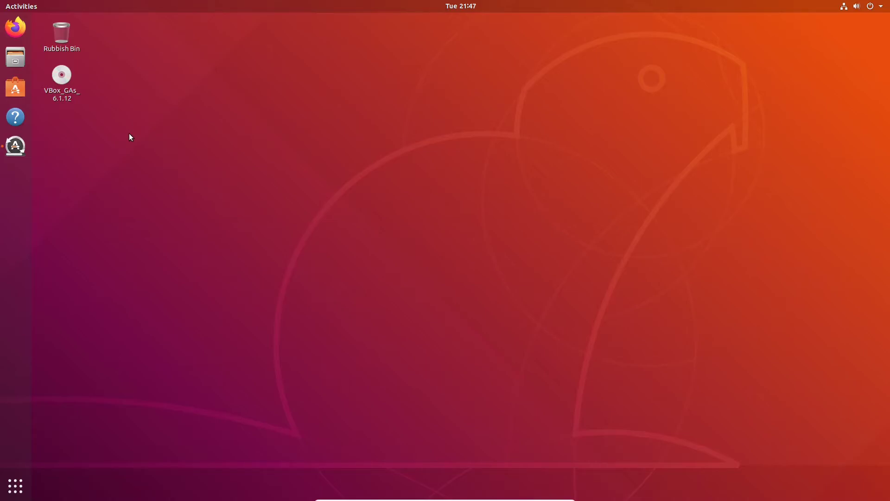
mouse_move(513, 4)
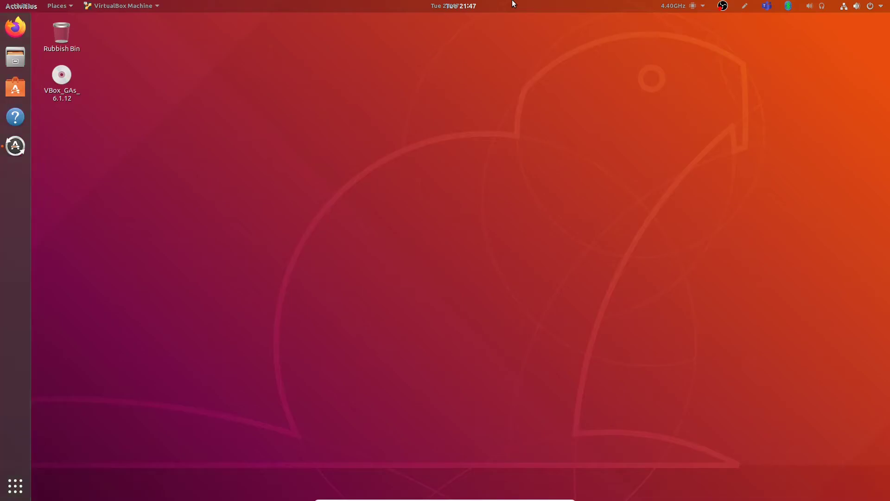
click(15, 146)
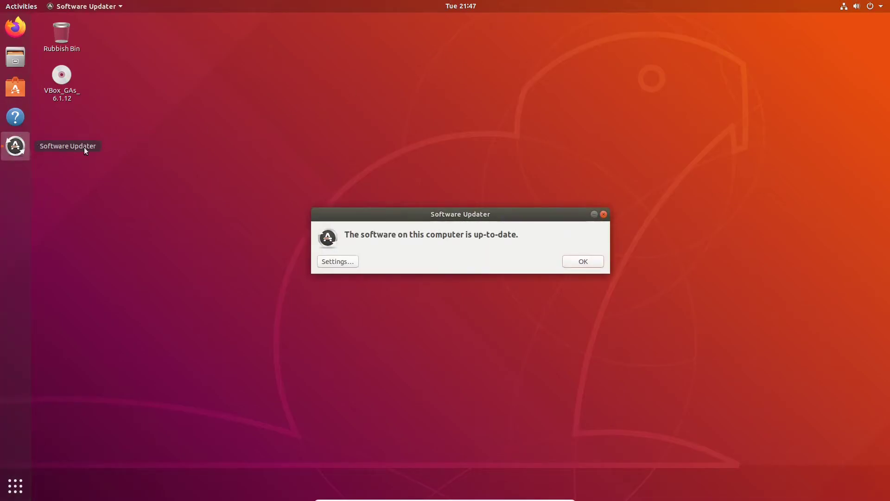
click(583, 262)
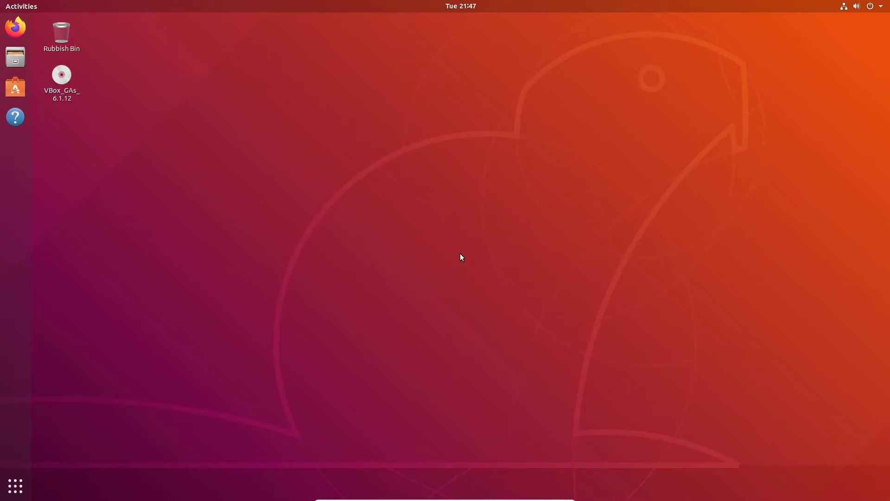
- Open a terminal in the guest and try "sudo apt get update", authenticating with the account password
key(ctrl+alt+t)
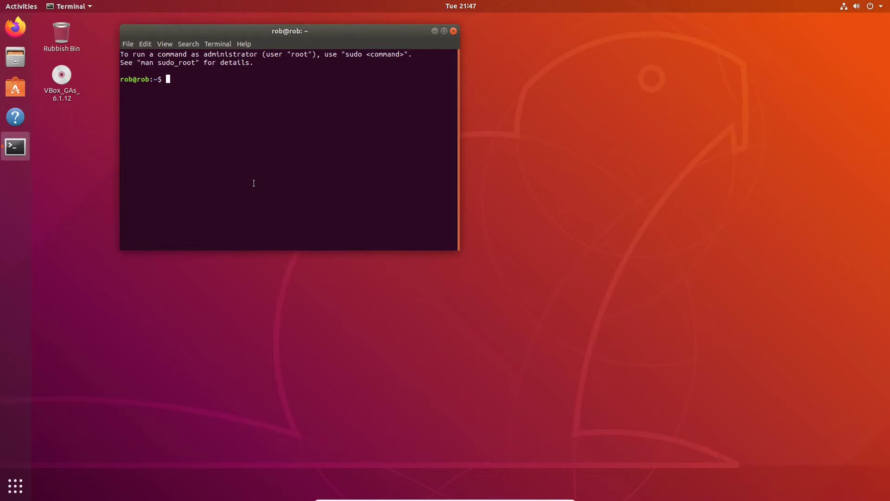
text(sudo)
text(apt get update)
key(Return)
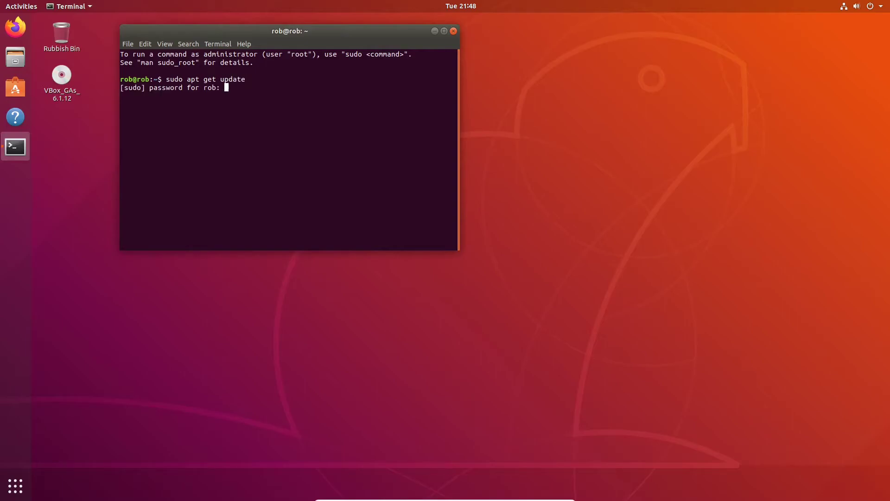
key(Return)
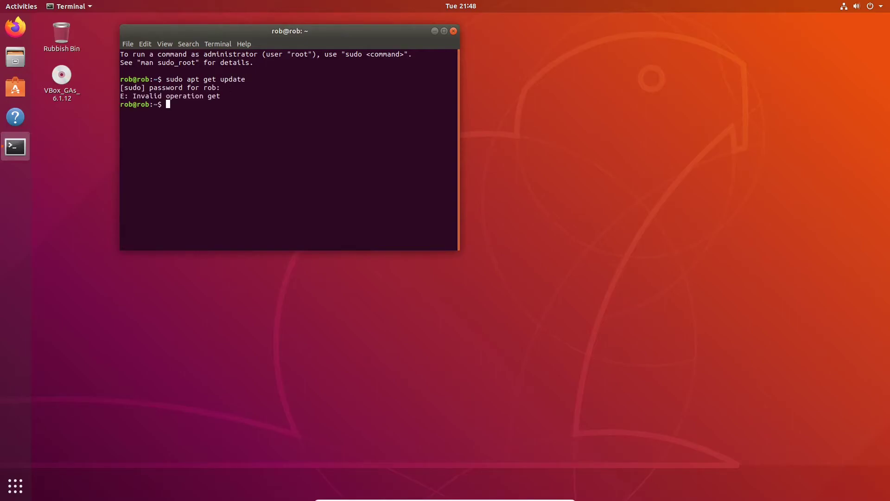
- Correct the previous command to "sudo apt-get update" and run it to refresh the package lists
key(Up)
key(ctrl+Left)
key(ctrl+Left)
key(BackSpace)
text(-)
key(Return)
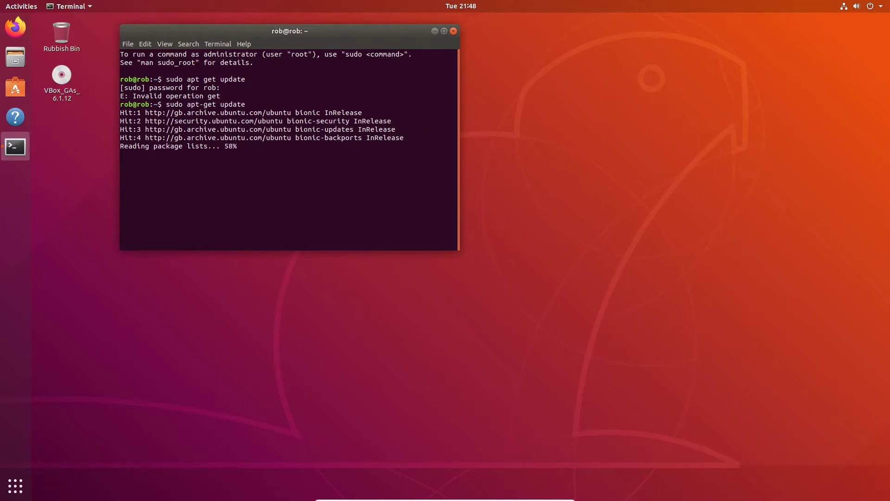
- Upgrade the installed packages with "sudo apt-get upgrade"
key(Up)
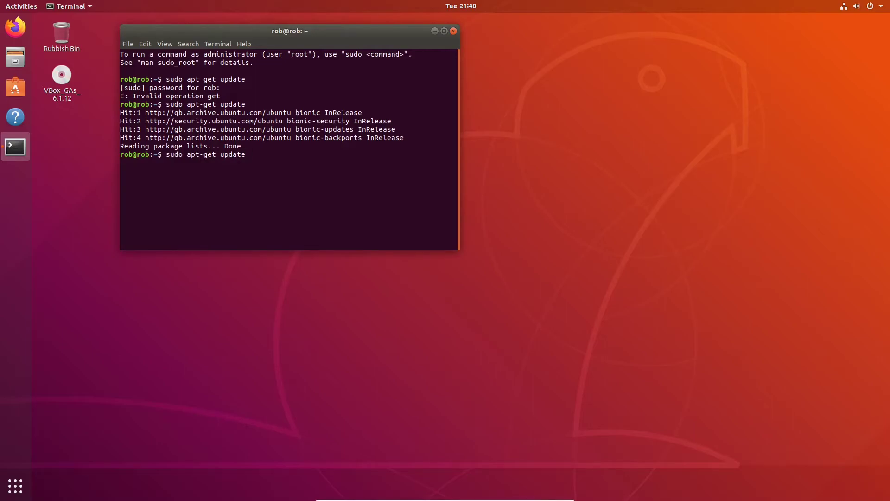
key(ctrl+u)
key(Up)
key(Down)
key(Up)
key(BackSpace)
key(BackSpace)
key(BackSpace)
key(BackSpace)
text(grade)
key(Return)
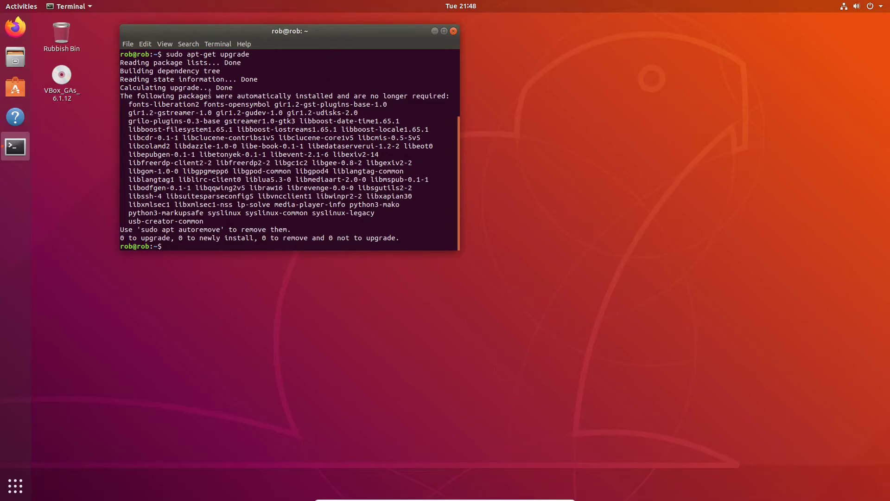
- Remove the packages that are no longer required with the suggested "sudo apt autoremove", answering y to continue
scroll(173, 89, up, 3)
scroll(294, 85, down, 3)
drag(146, 230, 218, 229)
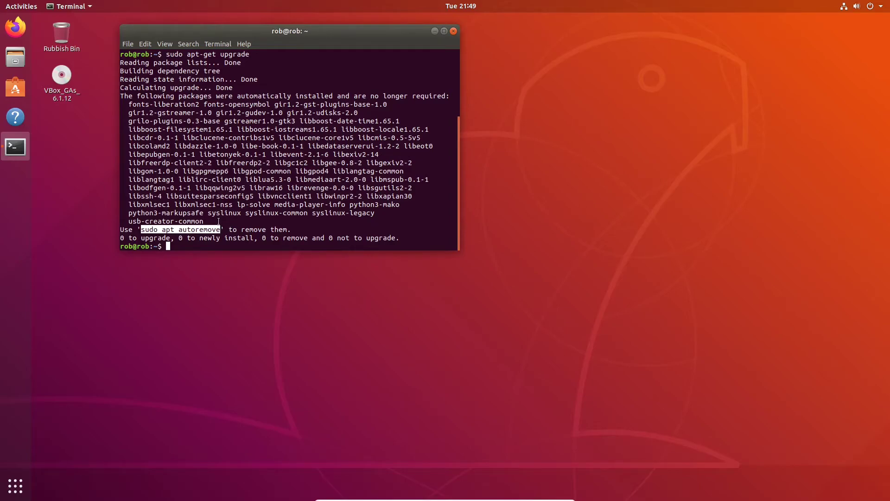
click(230, 246)
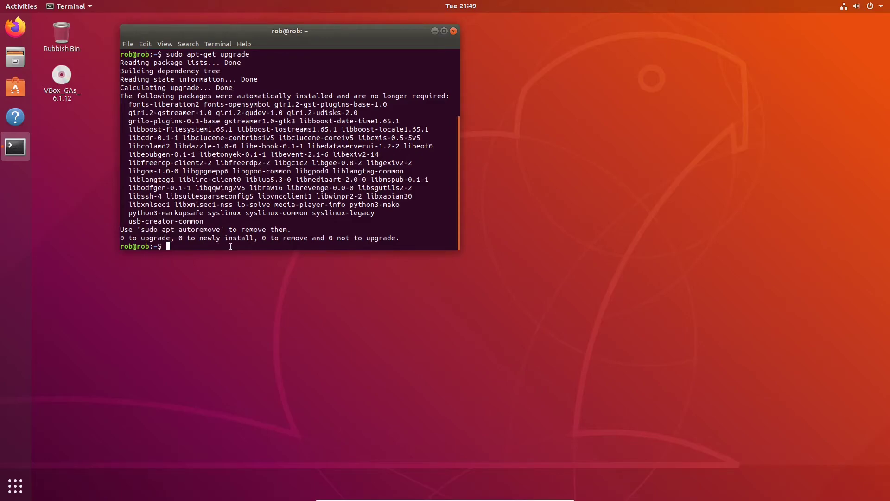
middle_click(230, 247)
key(Return)
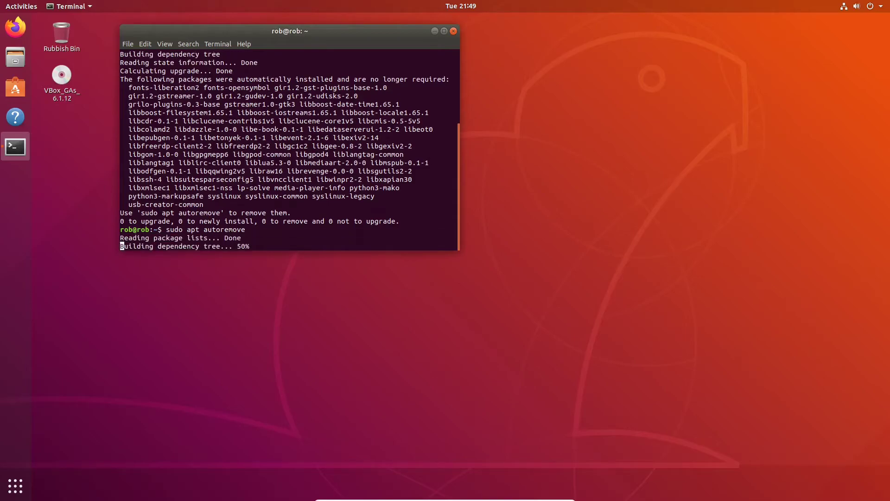
text(y)
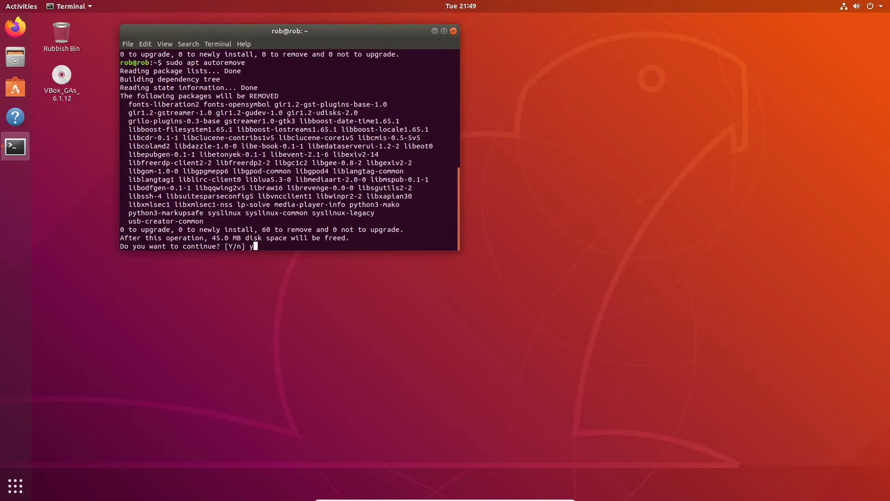
key(Return)
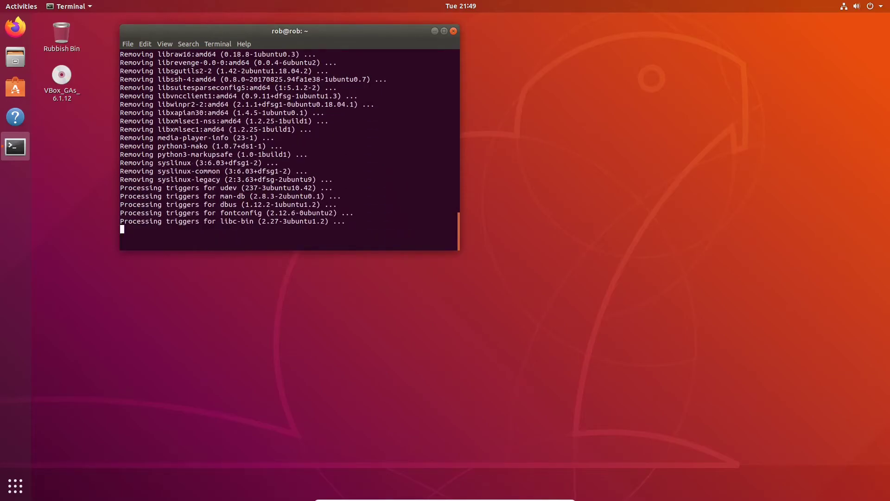
- Run "sudo apt-get update" and "sudo apt-get upgrade" once more after the package cleanup
key(Up)
key(Up)
key(Up)
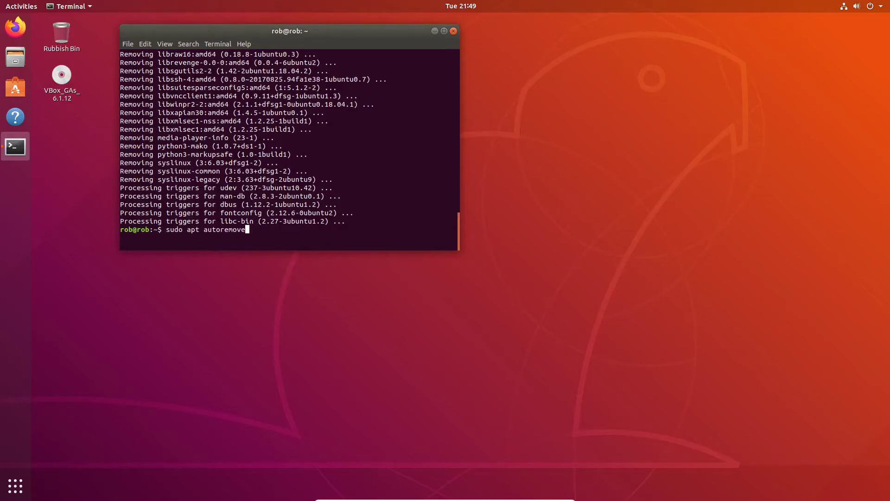
key(Return)
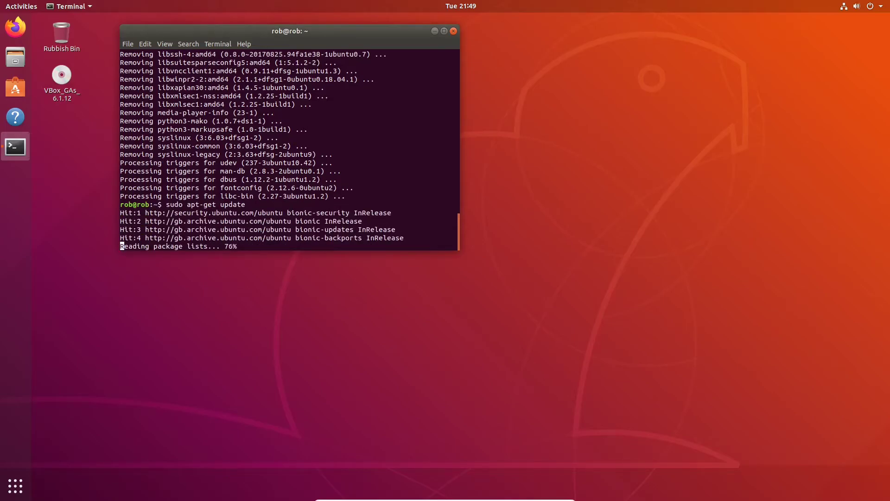
key(Up)
key(Up)
key(Up)
key(Up)
key(Return)
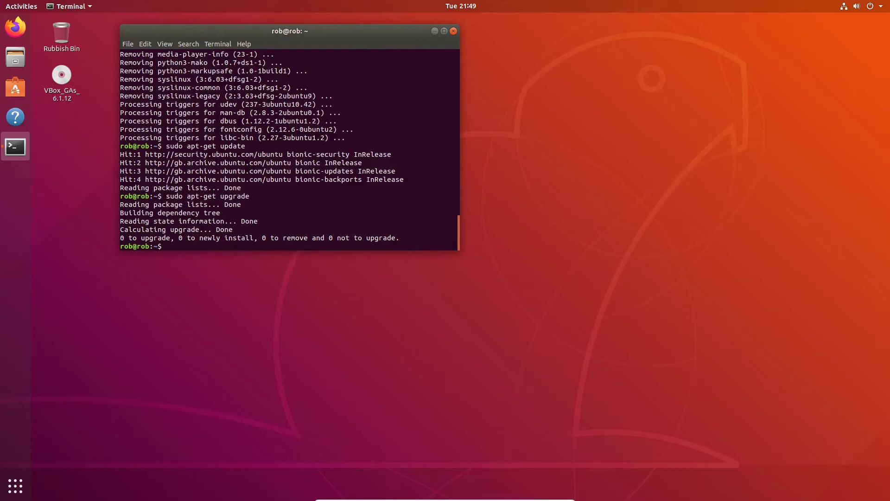
key(Up)
key(Down)
key(Up)
key(Up)
key(Up)
key(BackSpace)
key(BackSpace)
key(BackSpace)
key(BackSpace)
key(BackSpace)
key(BackSpace)
key(BackSpace)
text(or)
key(Tab)
- Close the terminal and examine the Ubuntu version, memory and disk size in the system's About details
key(alt+F4)
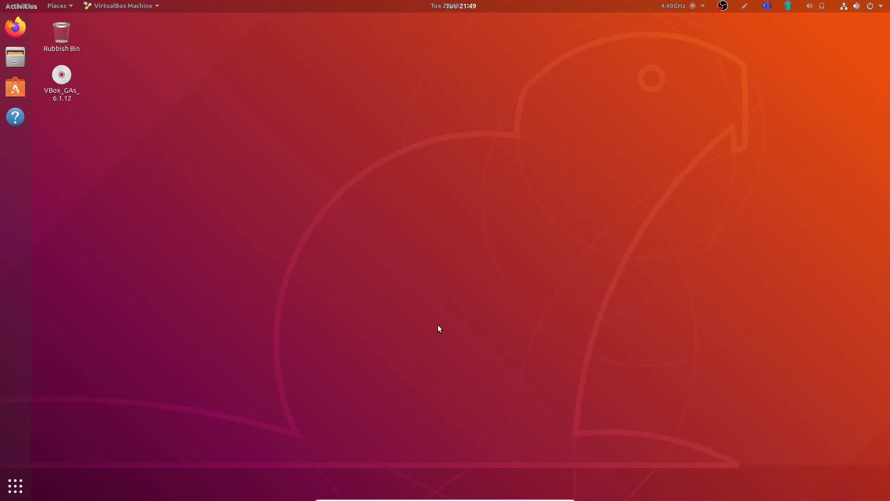
click(15, 486)
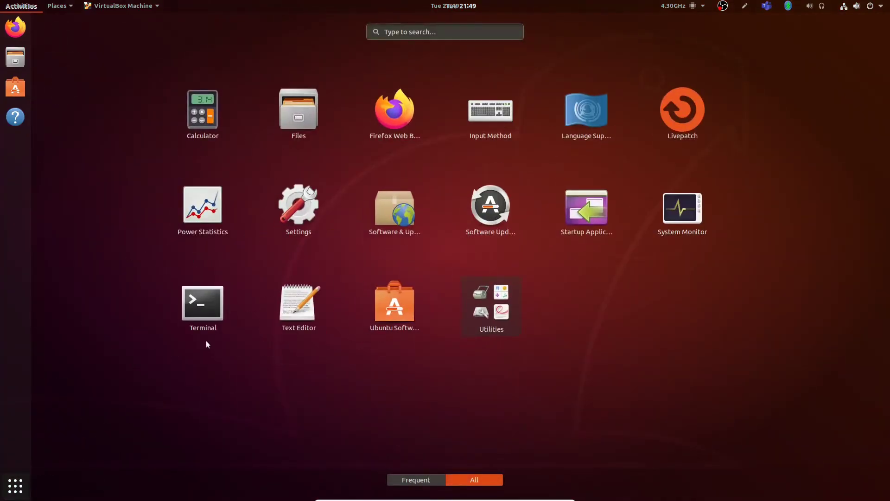
click(295, 213)
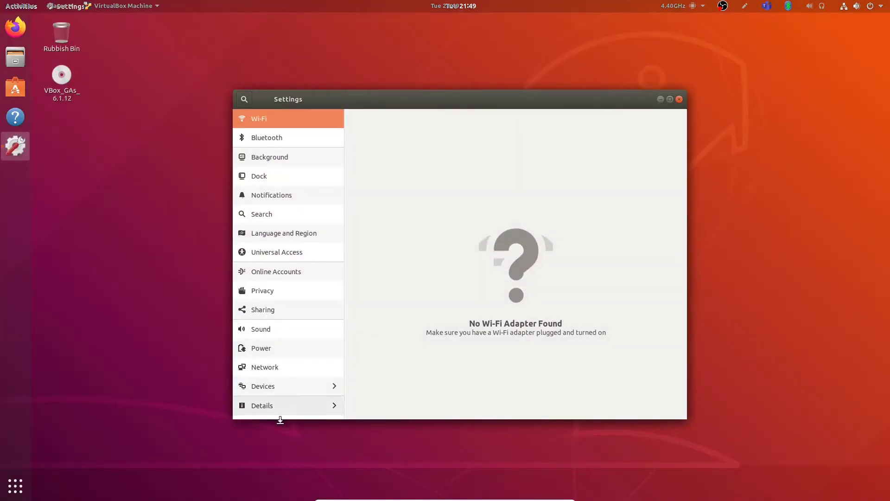
click(282, 413)
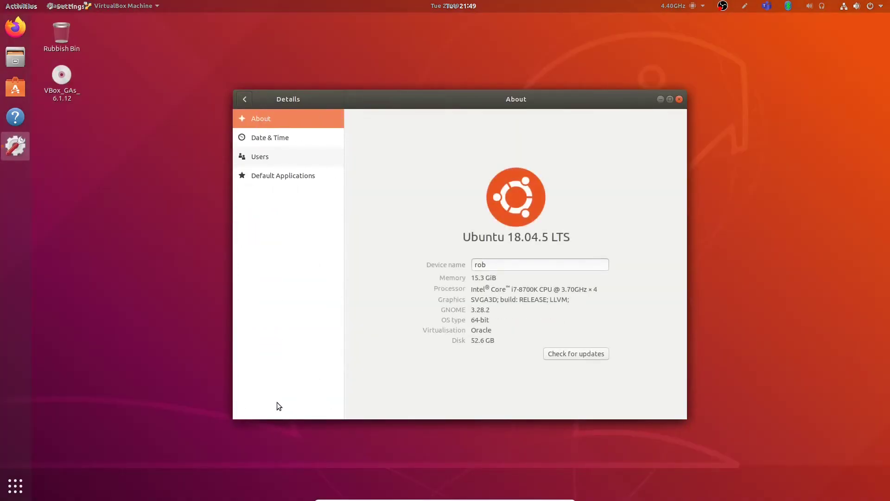
drag(513, 237, 553, 238)
drag(497, 277, 473, 278)
click(474, 277)
drag(495, 340, 467, 341)
click(678, 100)
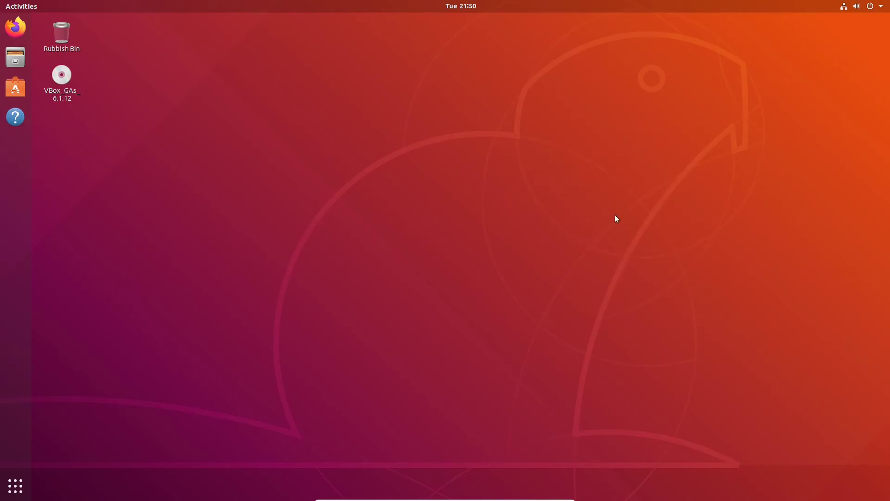
- Shut down the Ubuntu guest from its system menu to return to the VirtualBox Manager
click(876, 6)
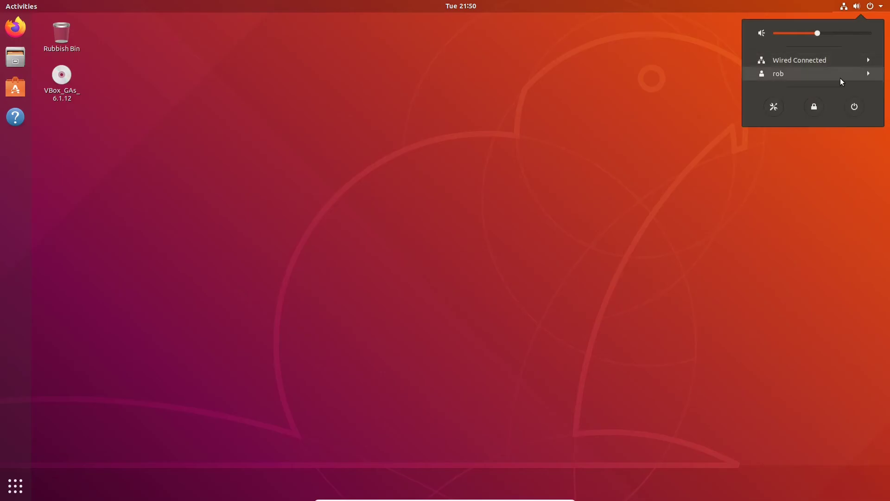
click(853, 106)
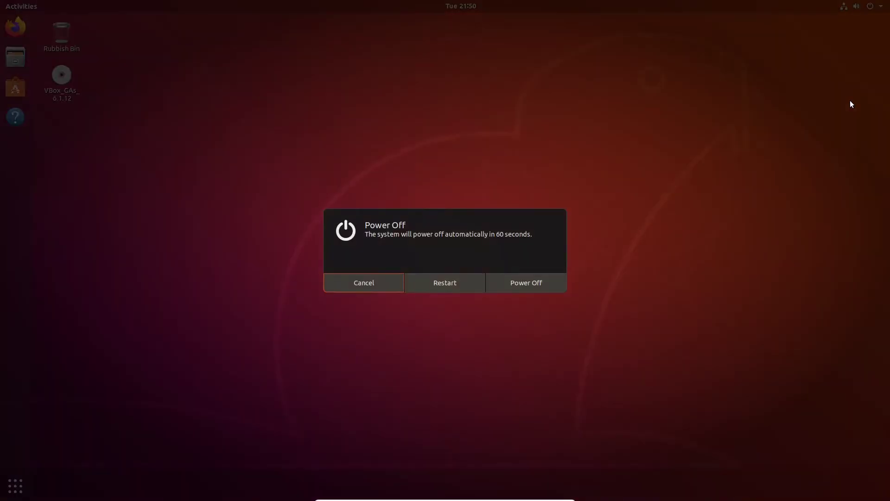
click(513, 279)
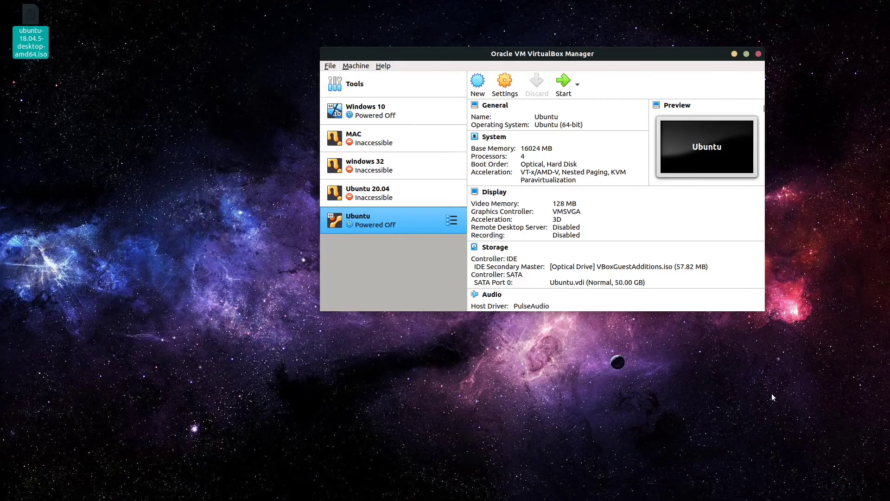
- Select the USB 2.0 (OHCI + EHCI) Controller in the Ubuntu machine's USB settings
click(505, 88)
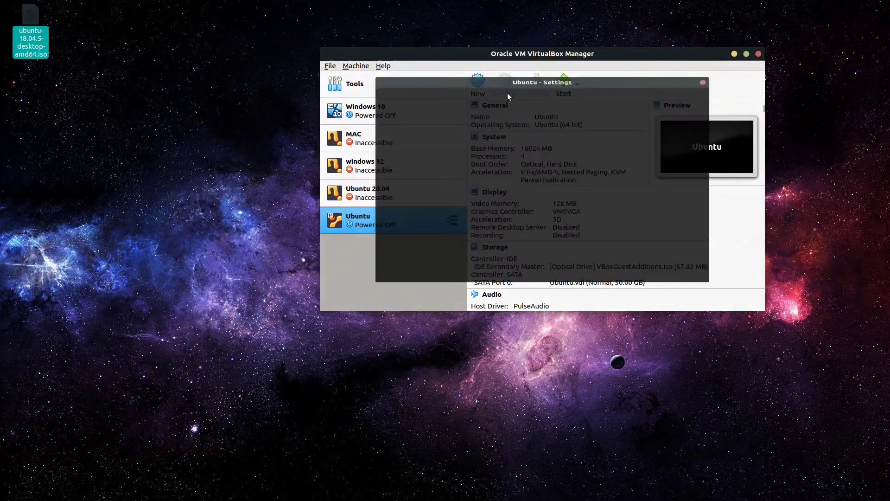
click(407, 180)
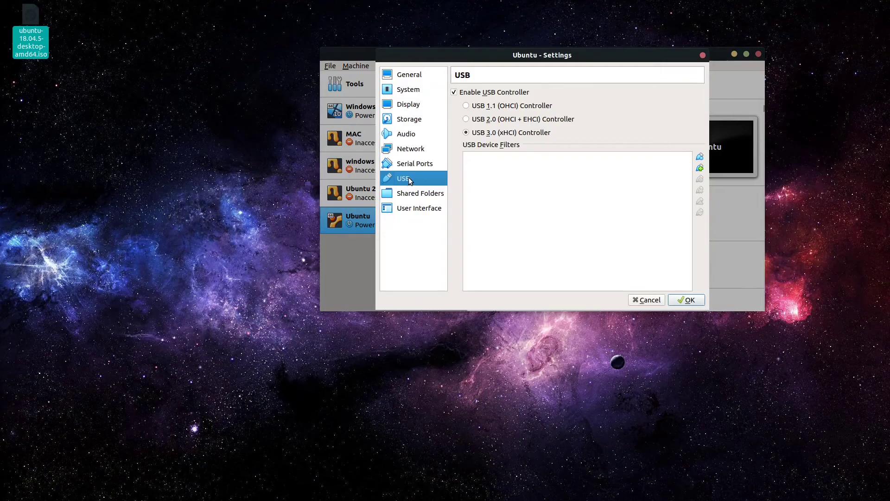
click(497, 120)
- Switch to Firefox and go back from the Linux downloads page to the VirtualBox.org home page's Download VirtualBox 6.1 link
click(2, 3)
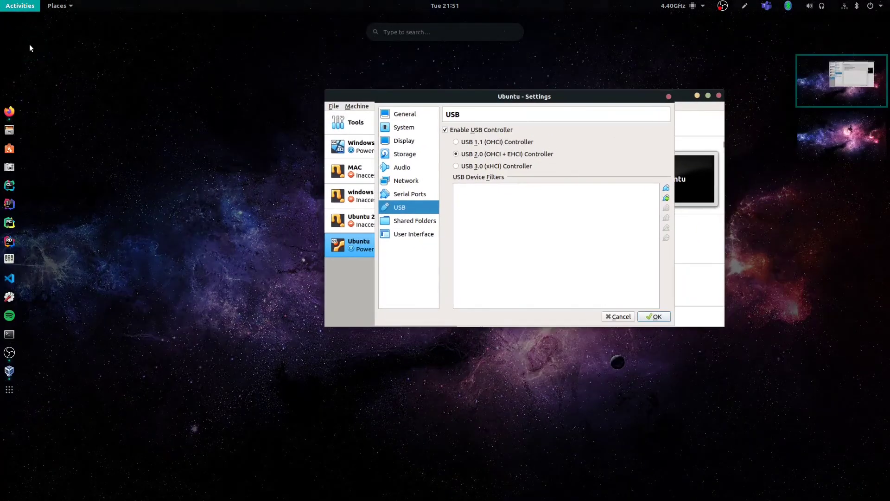
drag(0, 199, 280, 199)
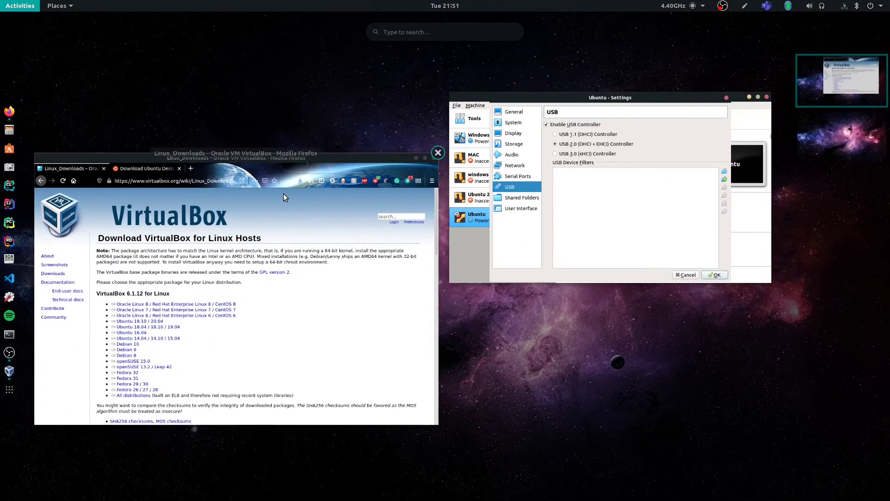
click(284, 197)
key(alt+Left)
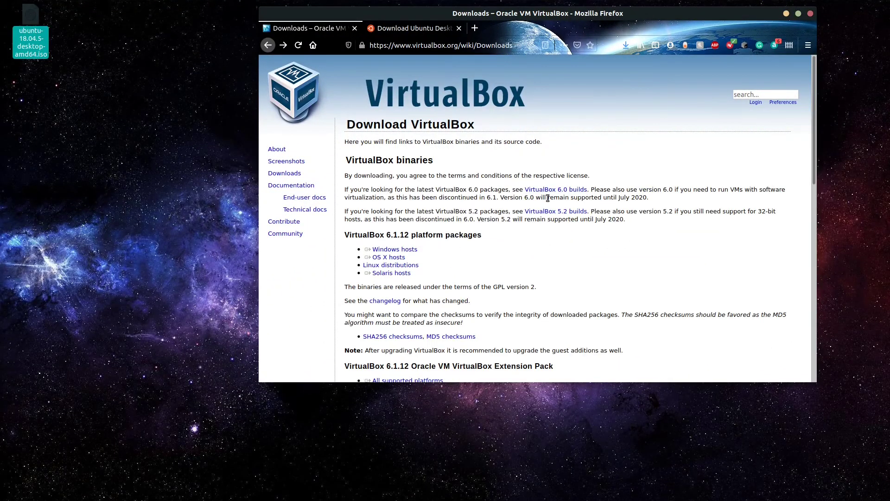
scroll(548, 201, down, 4)
scroll(549, 200, up, 3)
scroll(549, 200, up, 1)
key(alt+Left)
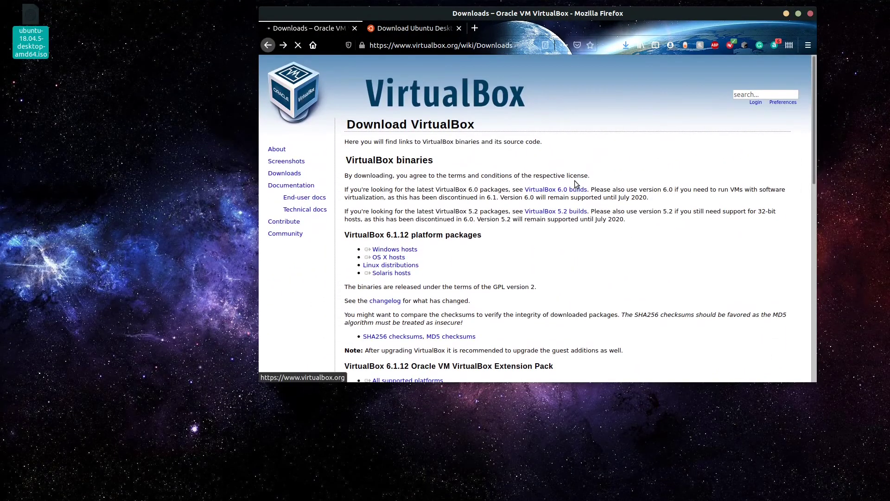
scroll(570, 198, down, 1)
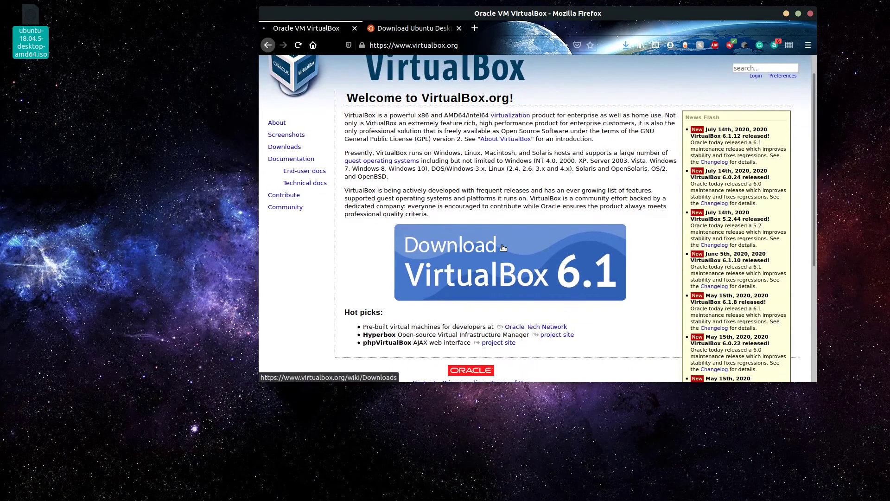
- Open the VirtualBox 6.1 download page and find the VirtualBox 6.1.12 Oracle VM VirtualBox Extension Pack section with its USB support description
click(602, 274)
scroll(567, 218, down, 5)
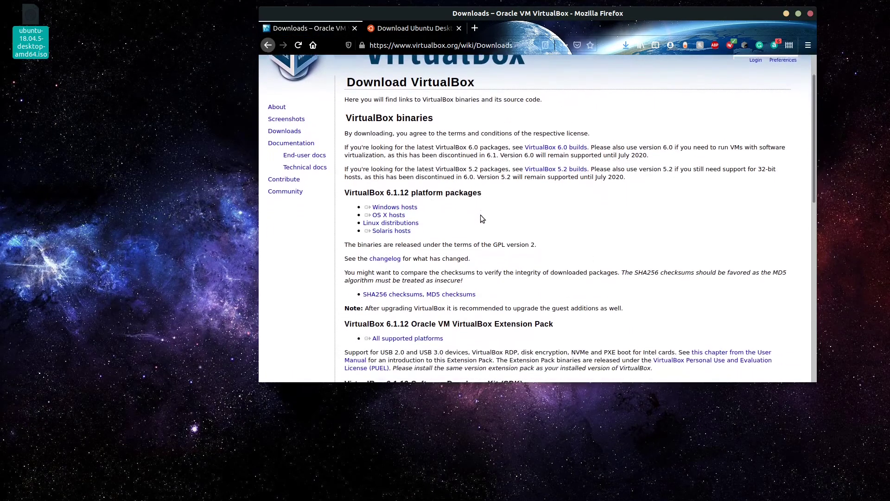
double_click(365, 156)
click(339, 157)
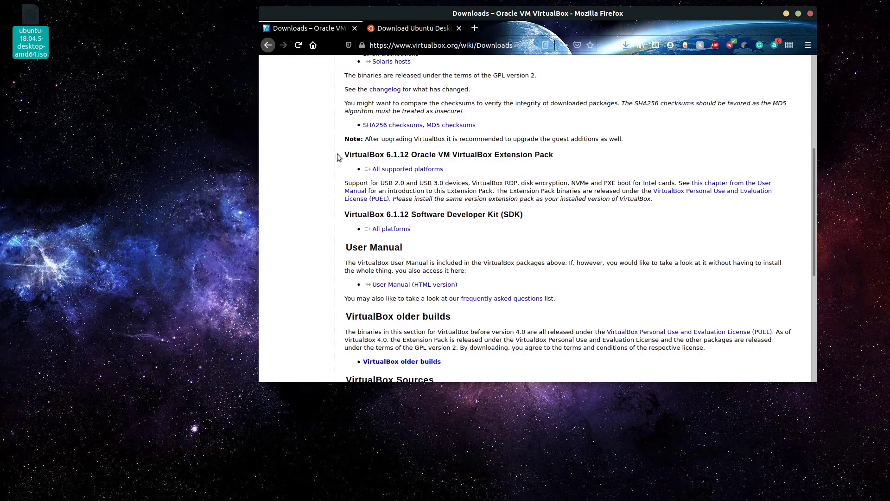
triple_click(542, 156)
mouse_move(611, 157)
mouse_down()
mouse_move(613, 180)
mouse_move(618, 168)
mouse_up()
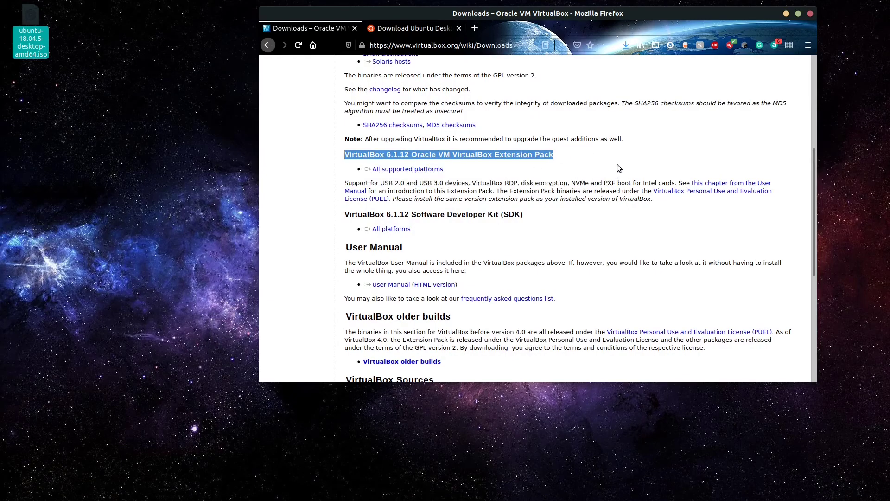
click(619, 167)
triple_click(560, 153)
click(626, 156)
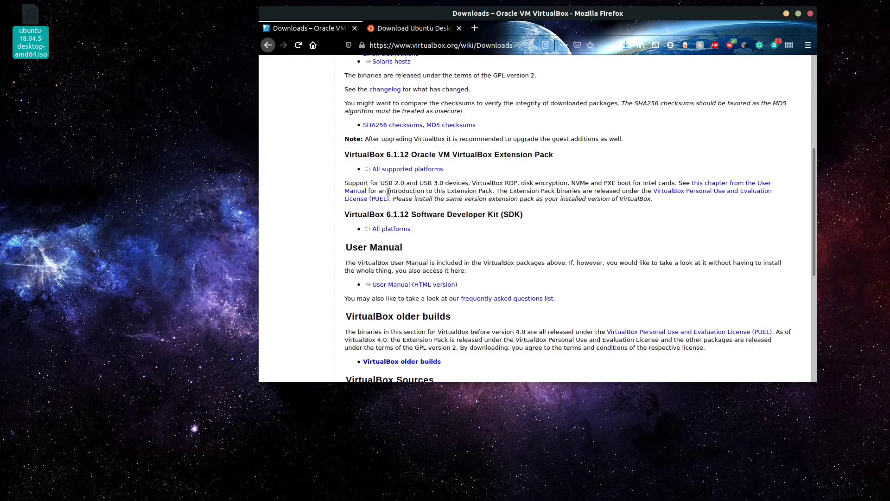
drag(347, 184, 455, 181)
click(455, 181)
- Download the 6.1.12 Extension Pack for all supported platforms and open it with Oracle VM VirtualBox
click(401, 170)
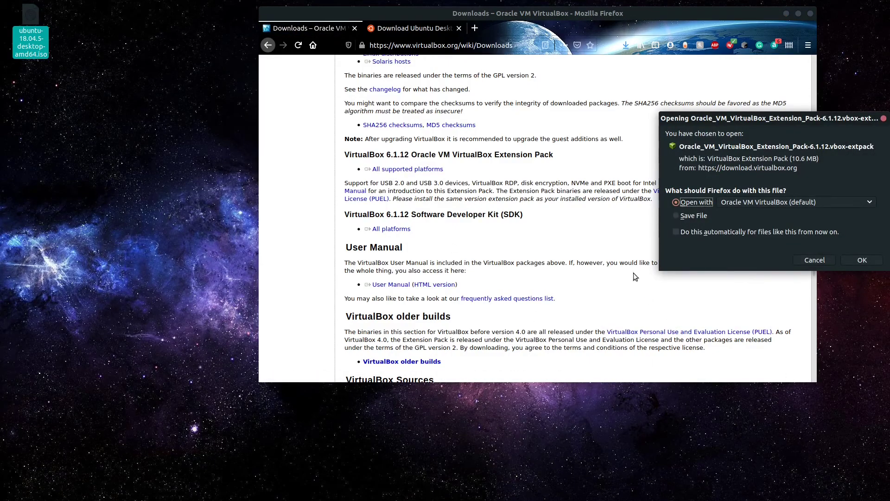
drag(764, 121, 633, 98)
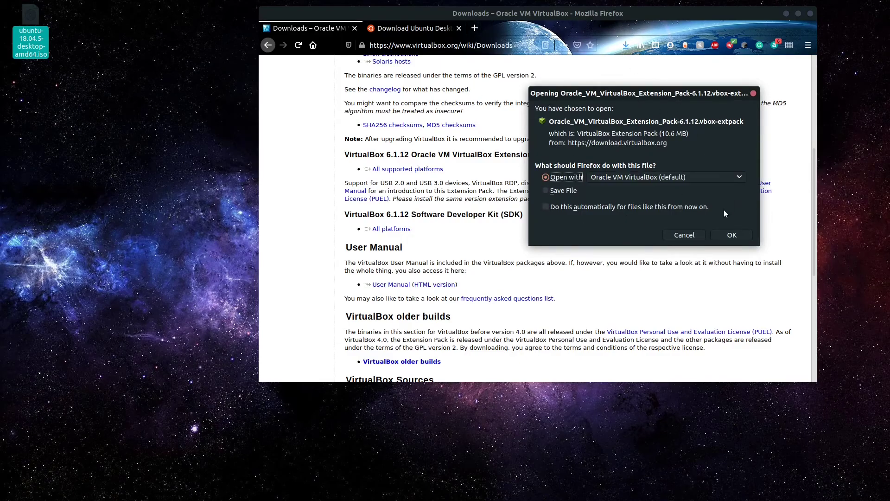
click(718, 237)
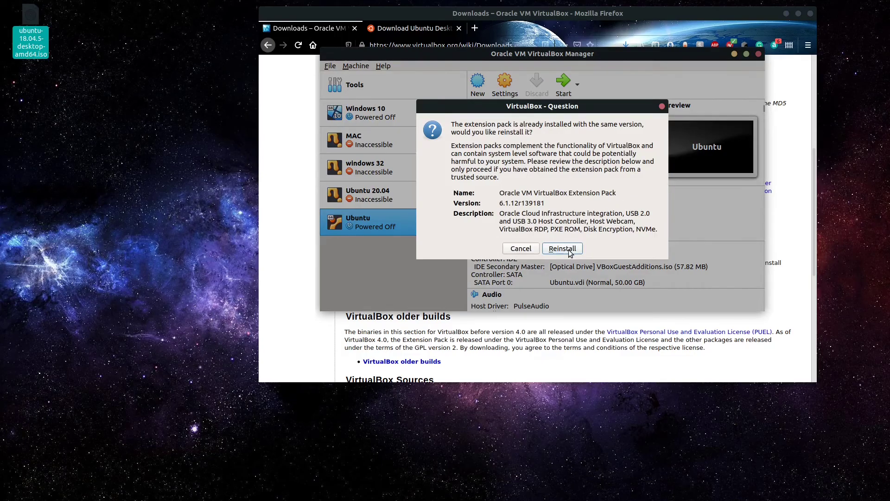
- Reinstall the Oracle VM VirtualBox Extension Pack, agreeing to its license and authenticating with the account password
click(569, 252)
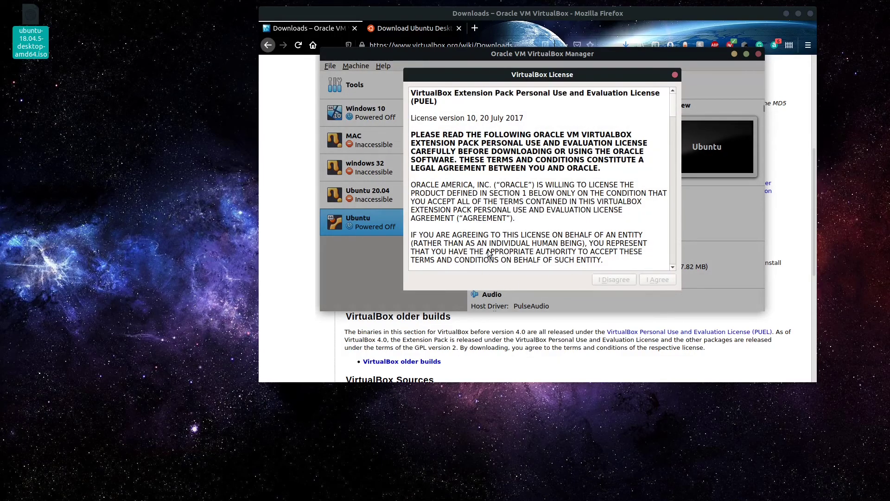
scroll(533, 203, down, 15)
click(658, 279)
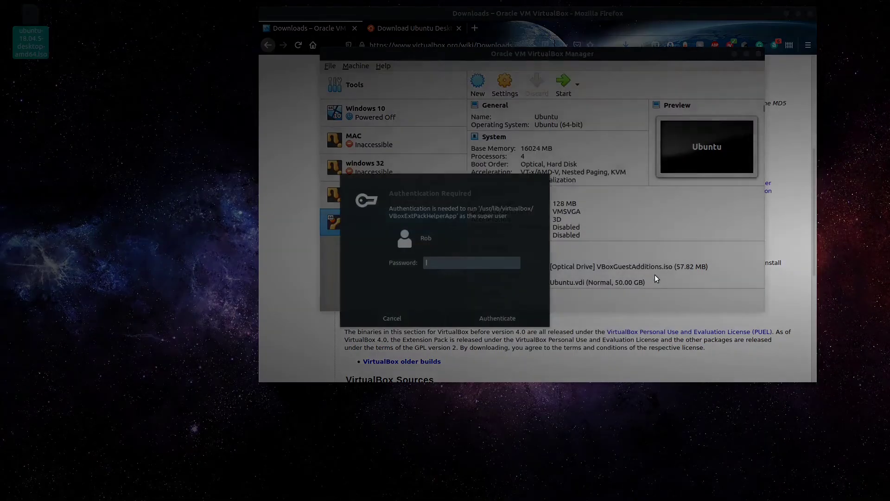
text(••••••)
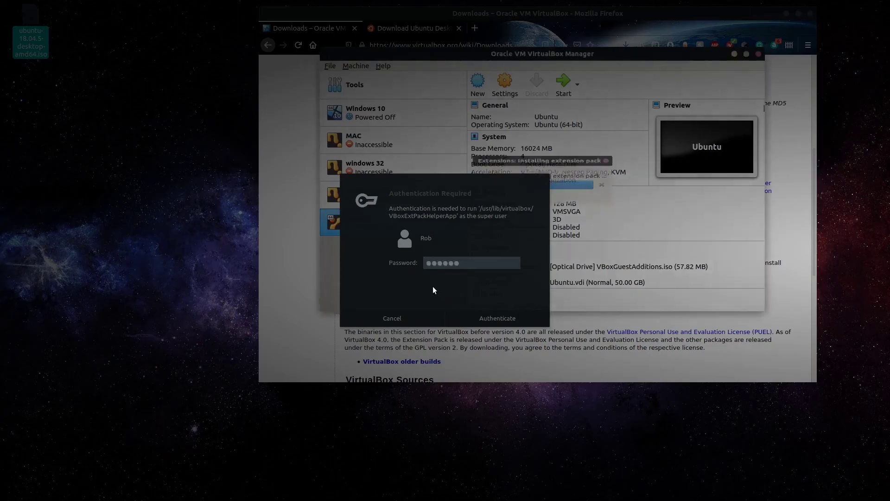
key(Return)
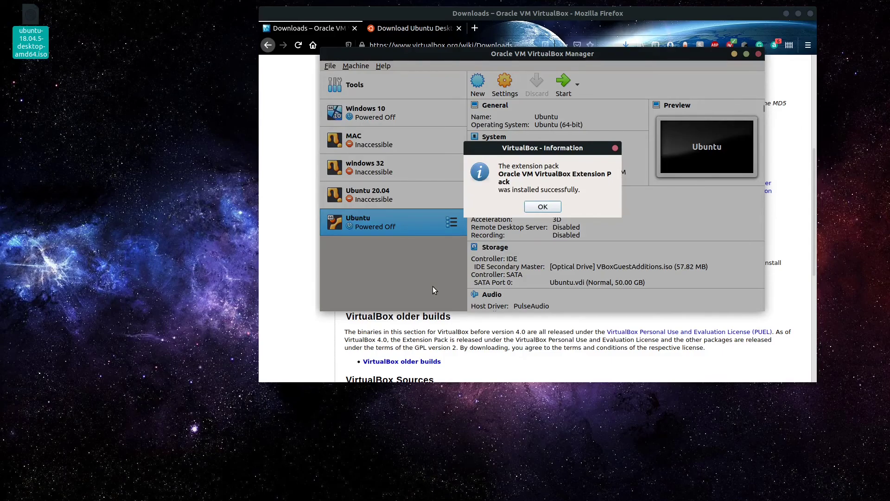
click(542, 207)
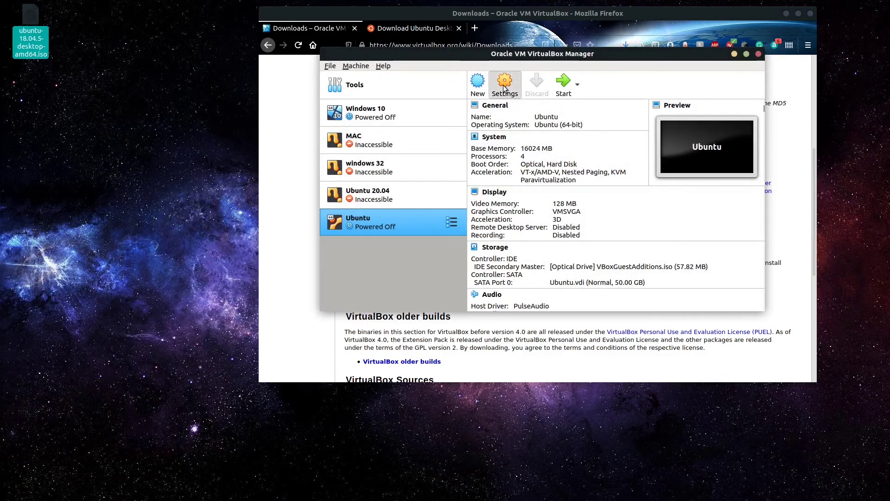
- Try to apply the USB 2.0 (OHCI + EHCI) Controller in the Ubuntu machine's USB settings, keeping the changes, and cancel the settings
click(505, 88)
click(421, 178)
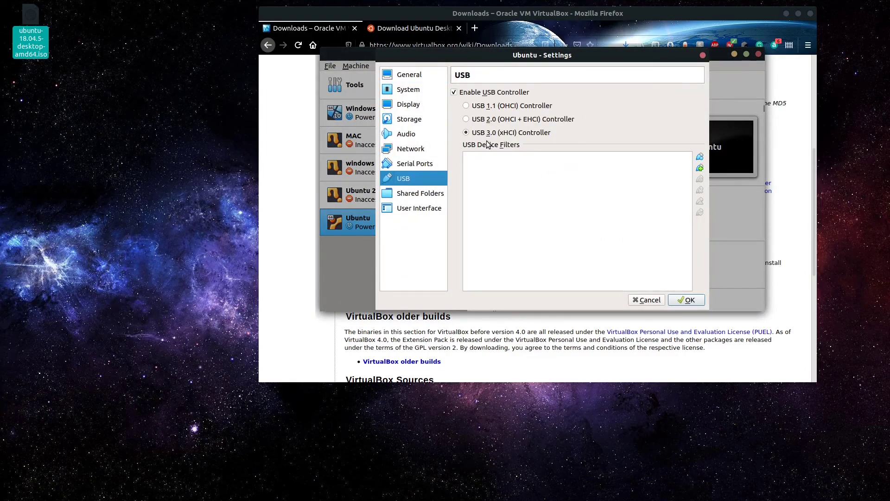
click(684, 302)
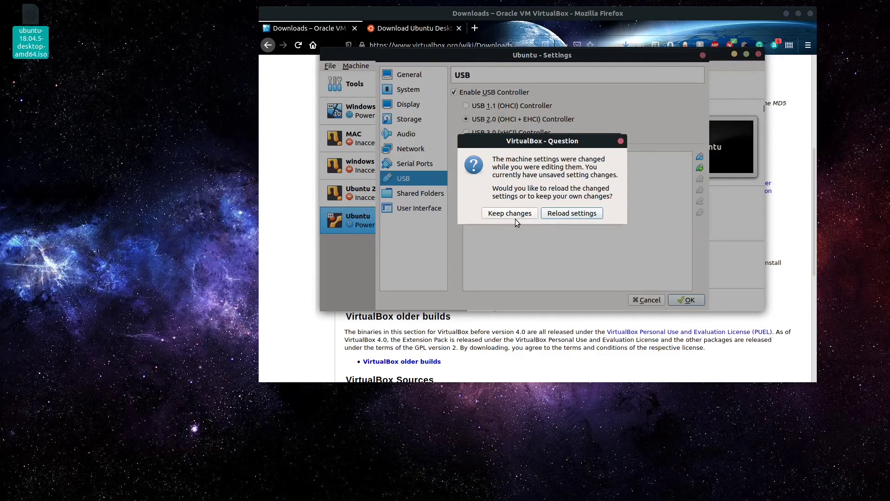
click(526, 213)
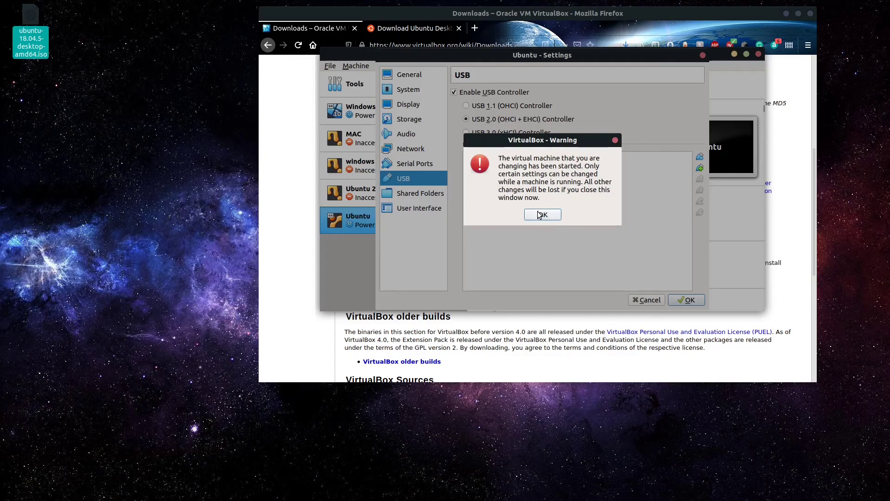
click(541, 214)
click(644, 298)
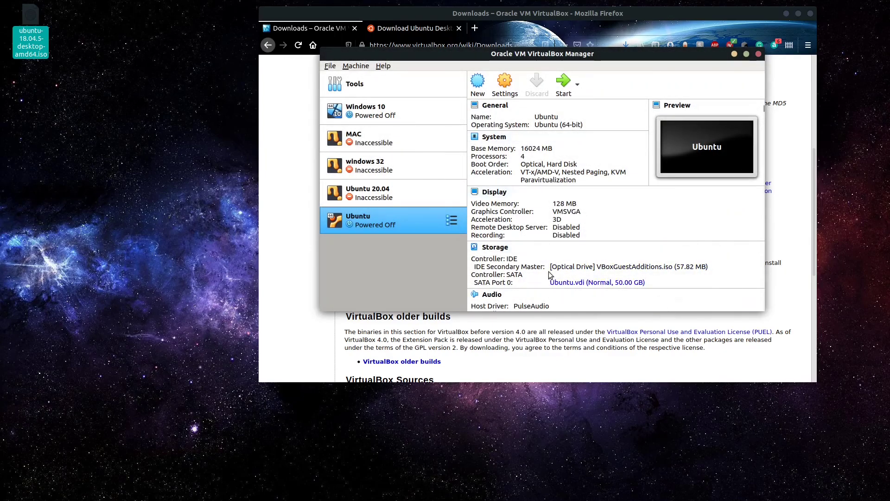
scroll(504, 293, down, 5)
scroll(501, 294, up, 4)
scroll(499, 296, down, 4)
scroll(499, 296, up, 4)
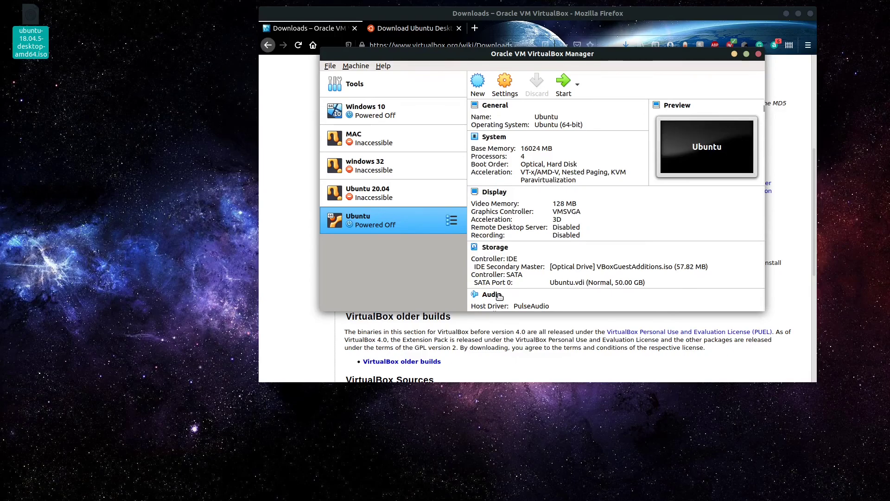